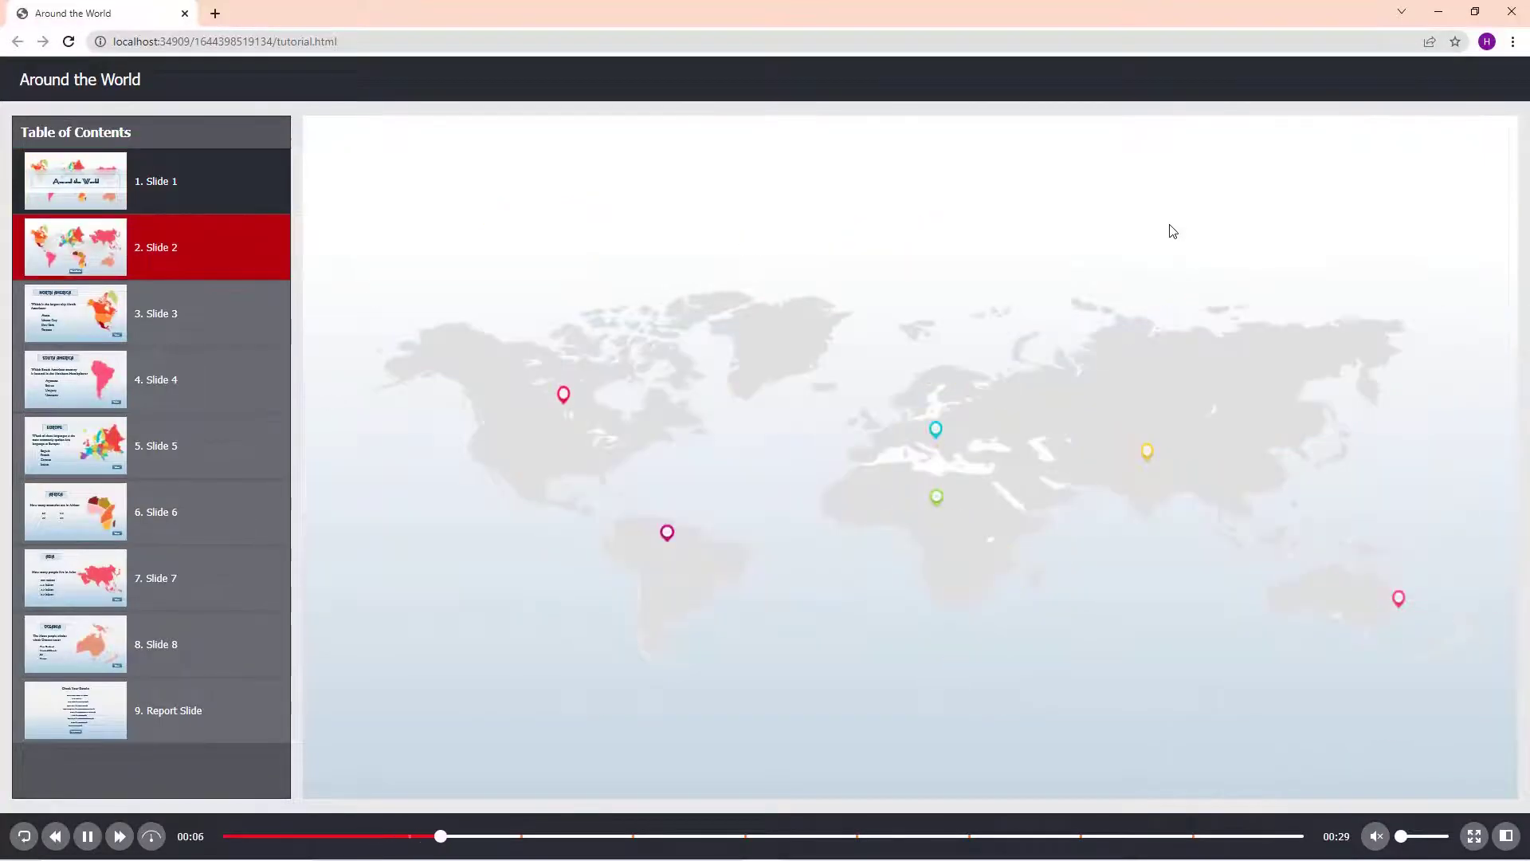
Step: Answer the North America question with Mexico City and continue past the feedback
left_click(563, 395)
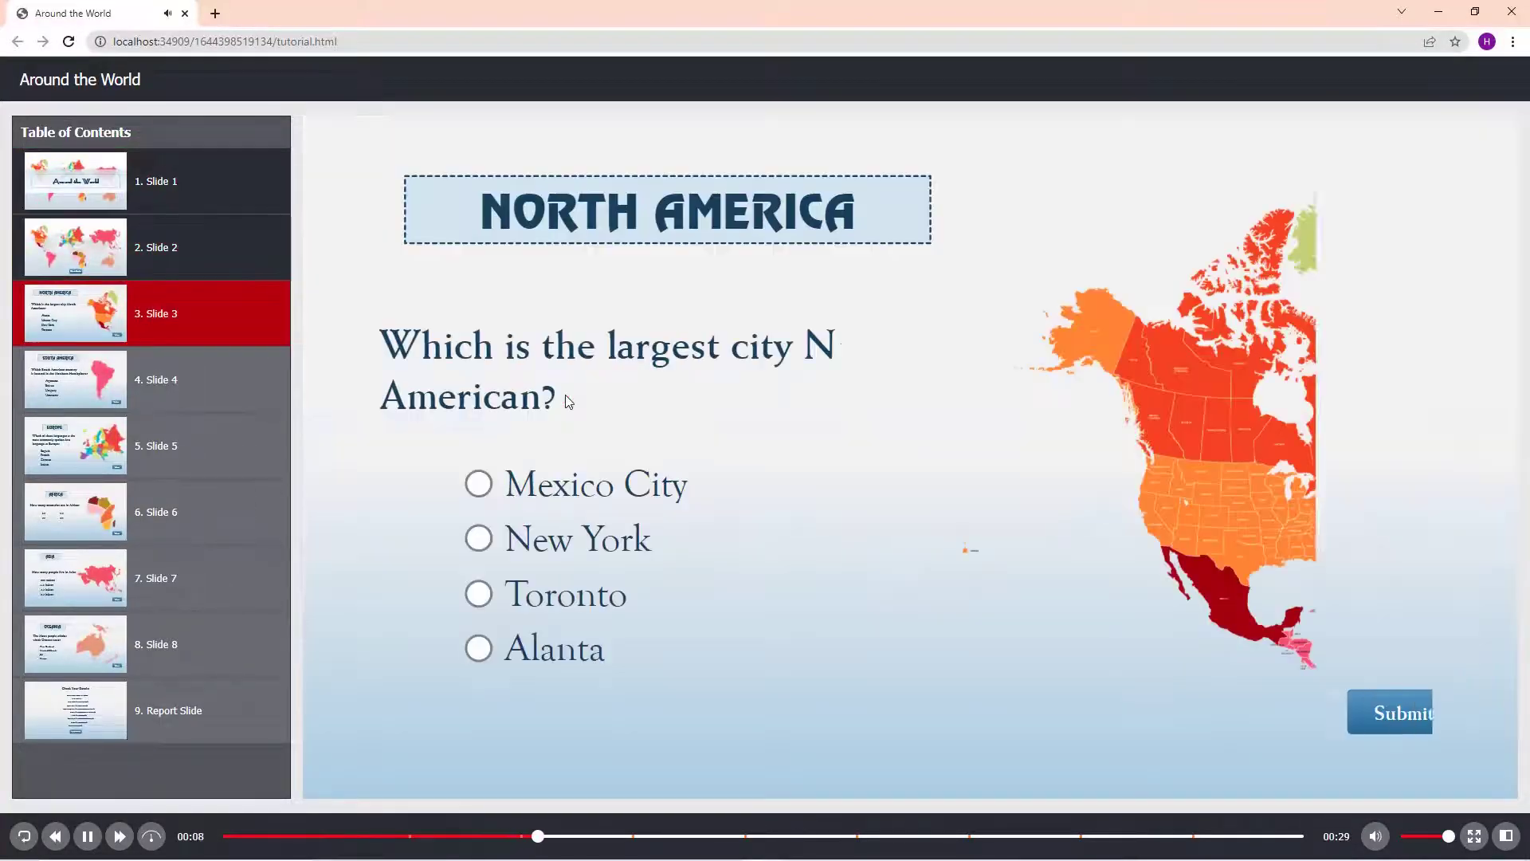
left_click(605, 486)
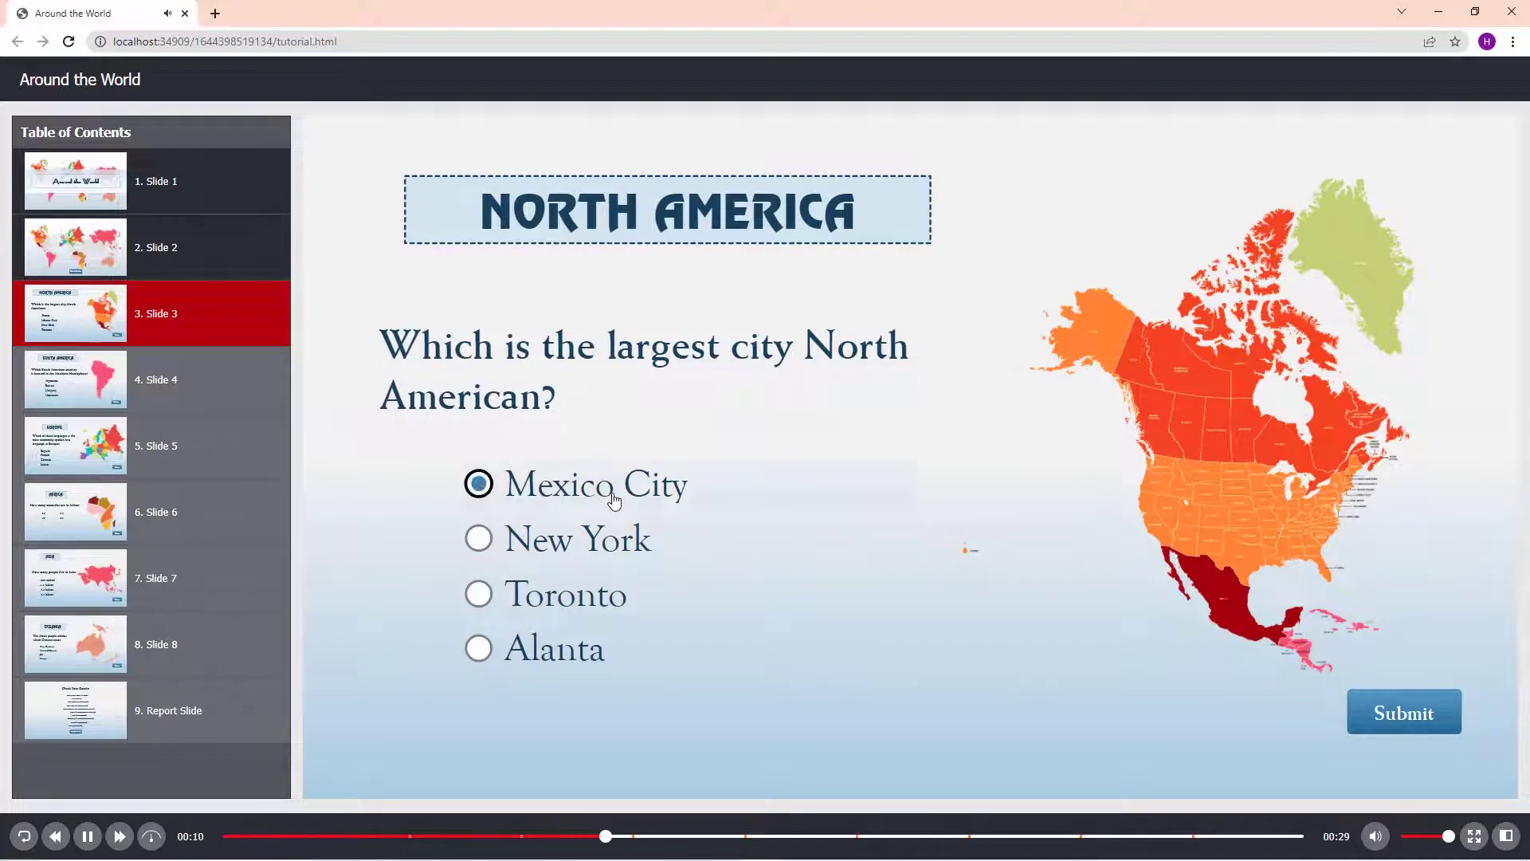
left_click(1403, 713)
left_click(961, 543)
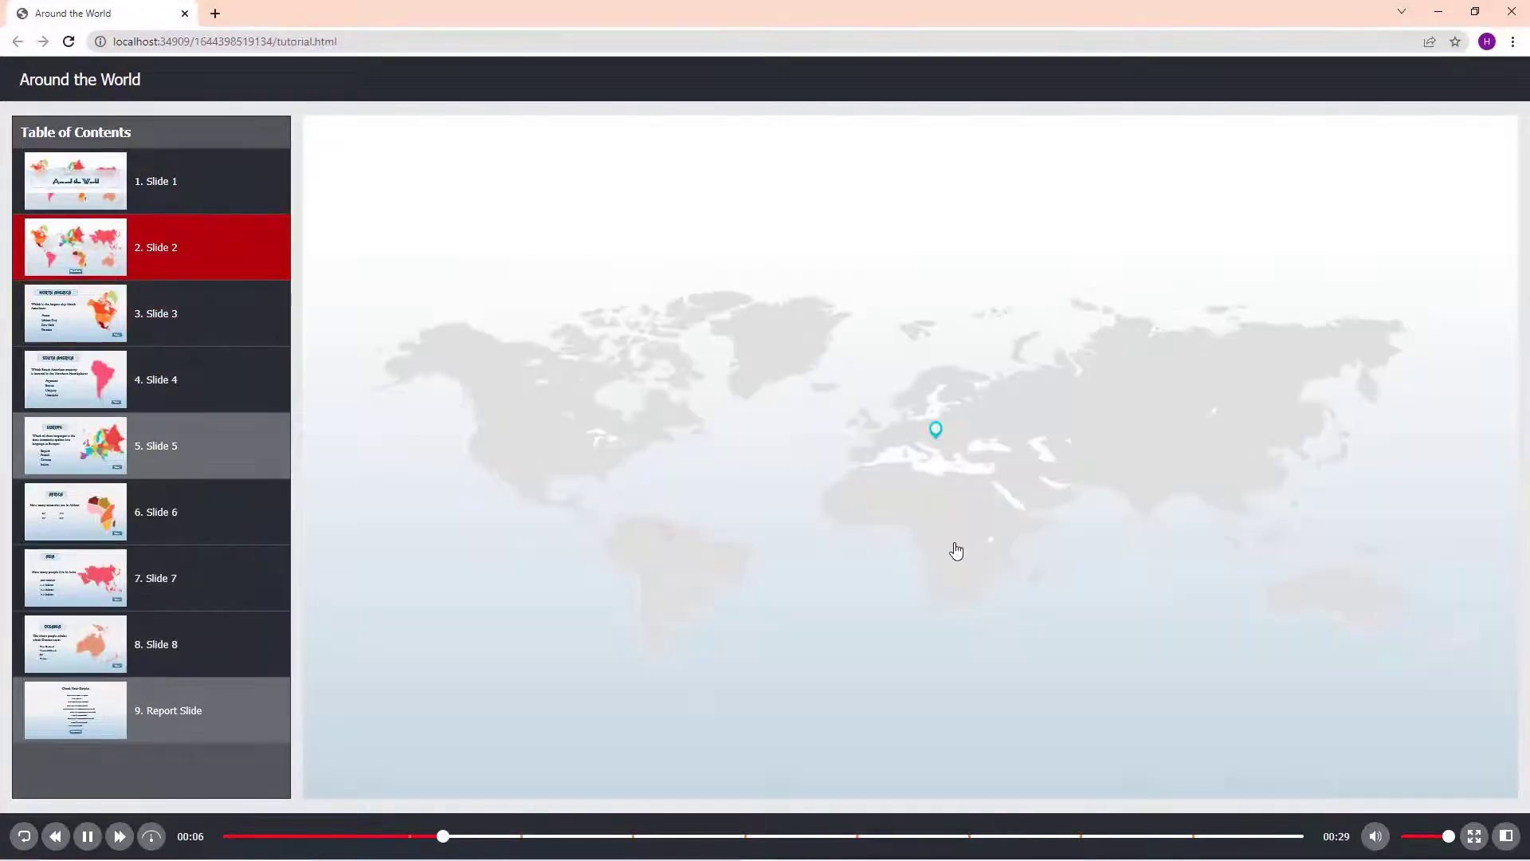
Step: Answer the Europe question with German, then open the results report
left_click(937, 428)
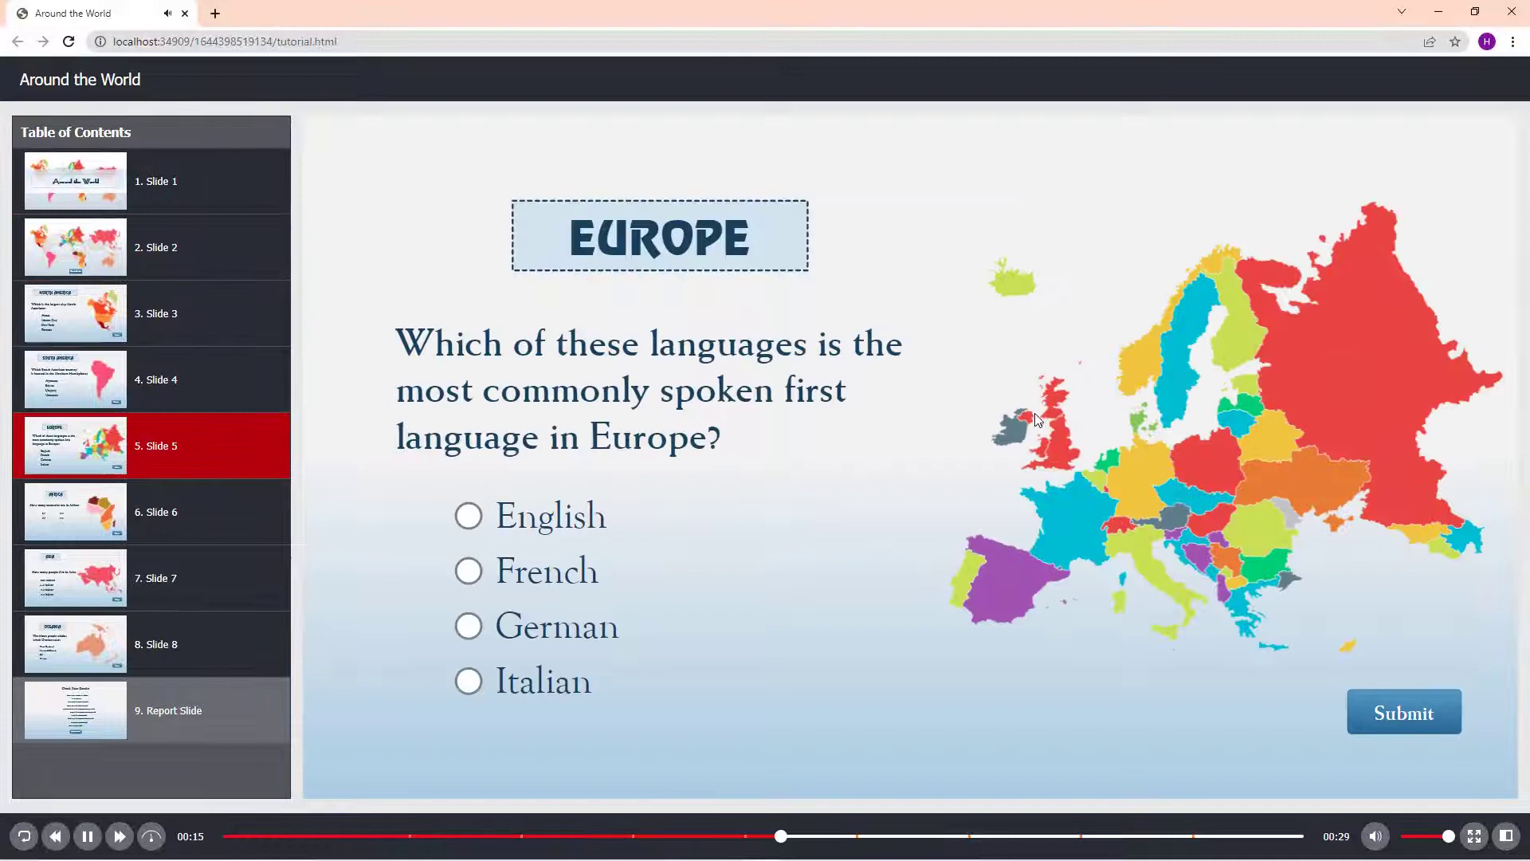
left_click(468, 625)
left_click(1430, 732)
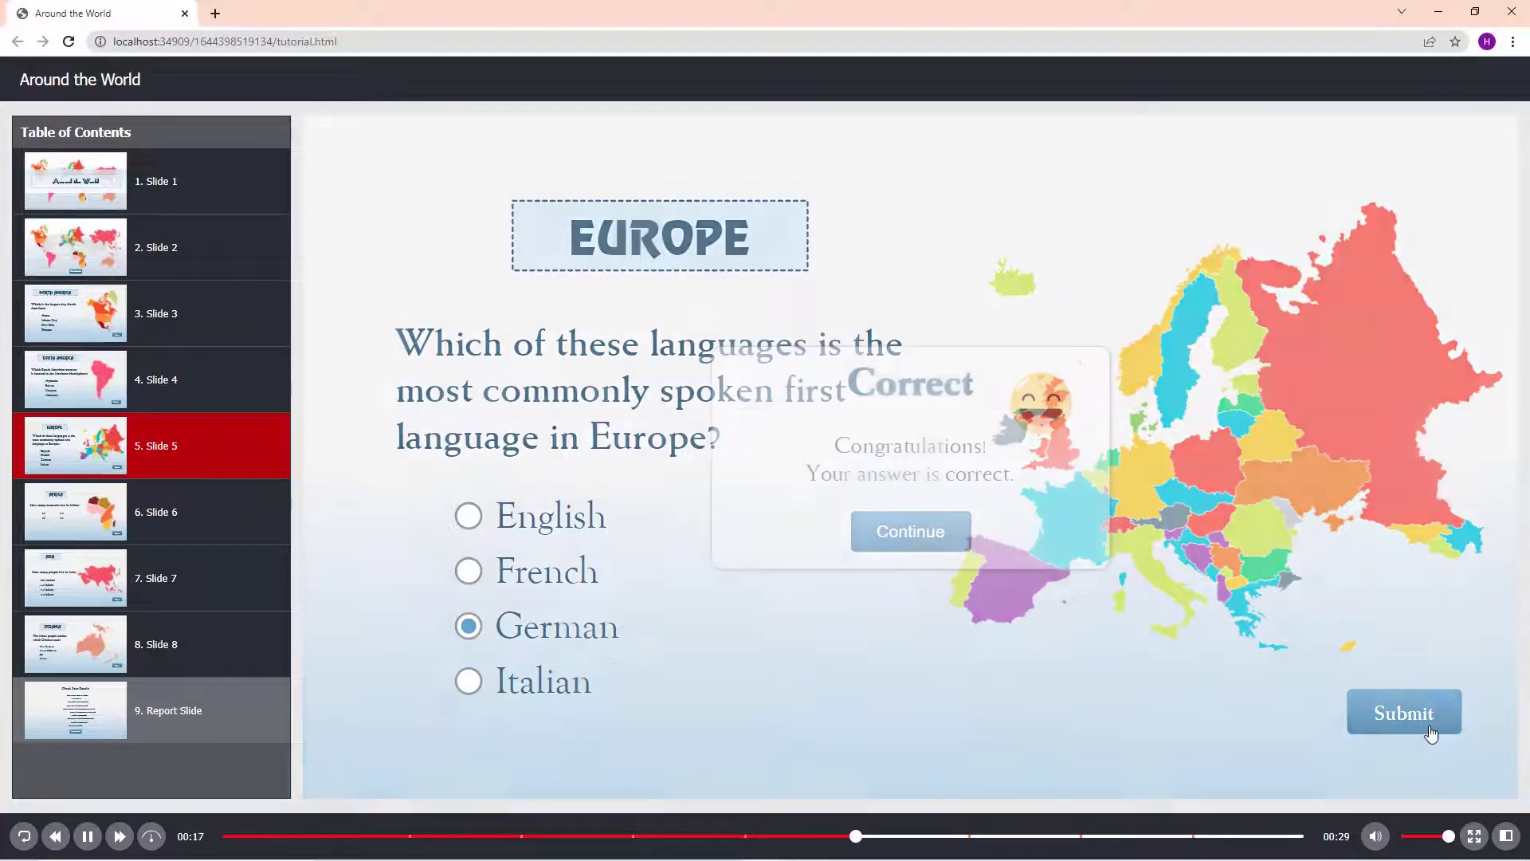
left_click(959, 542)
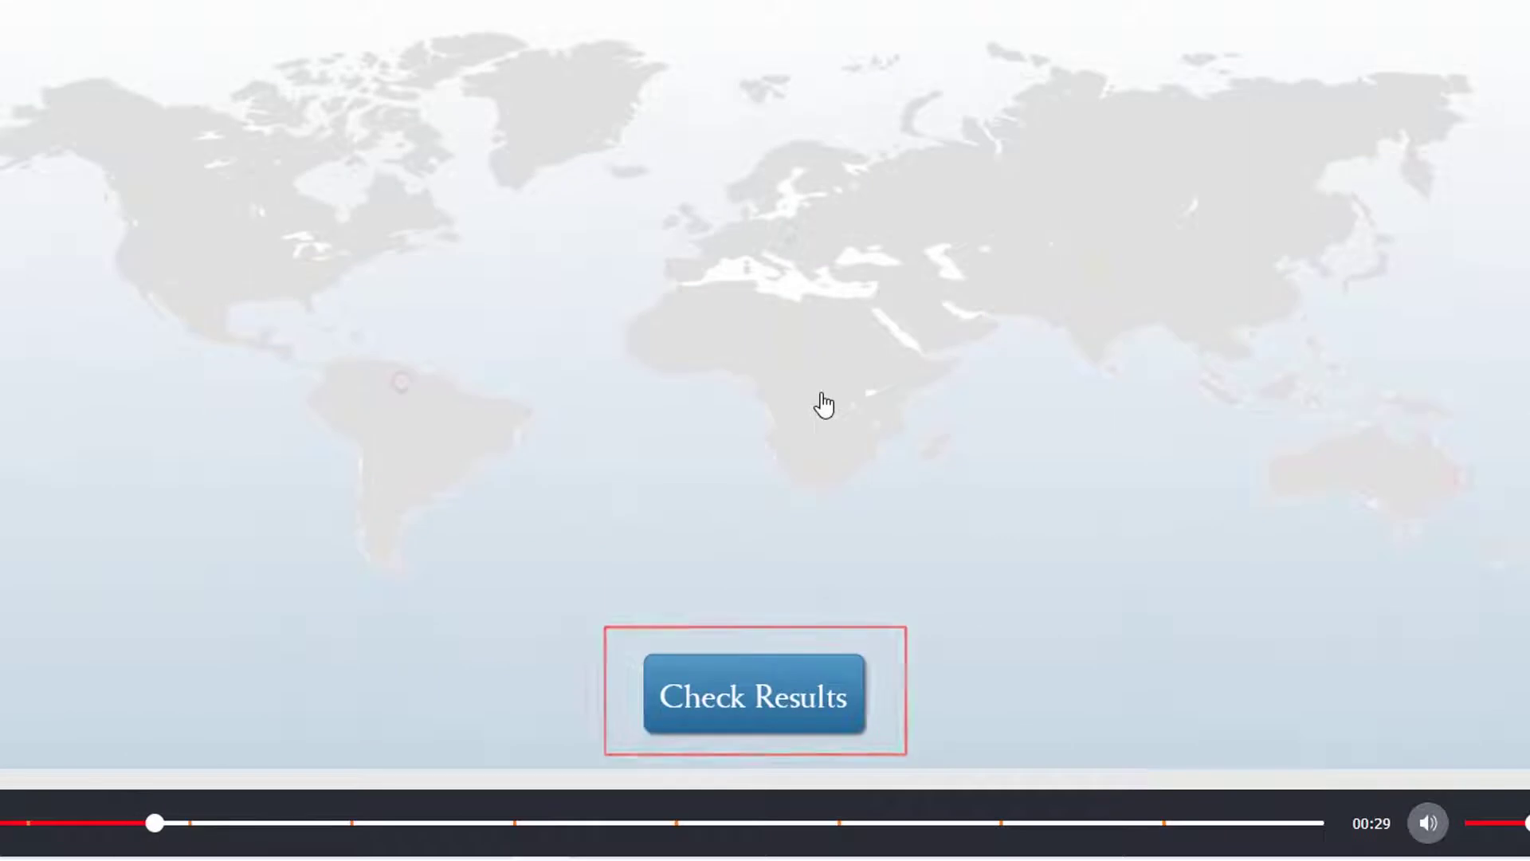
left_click(825, 711)
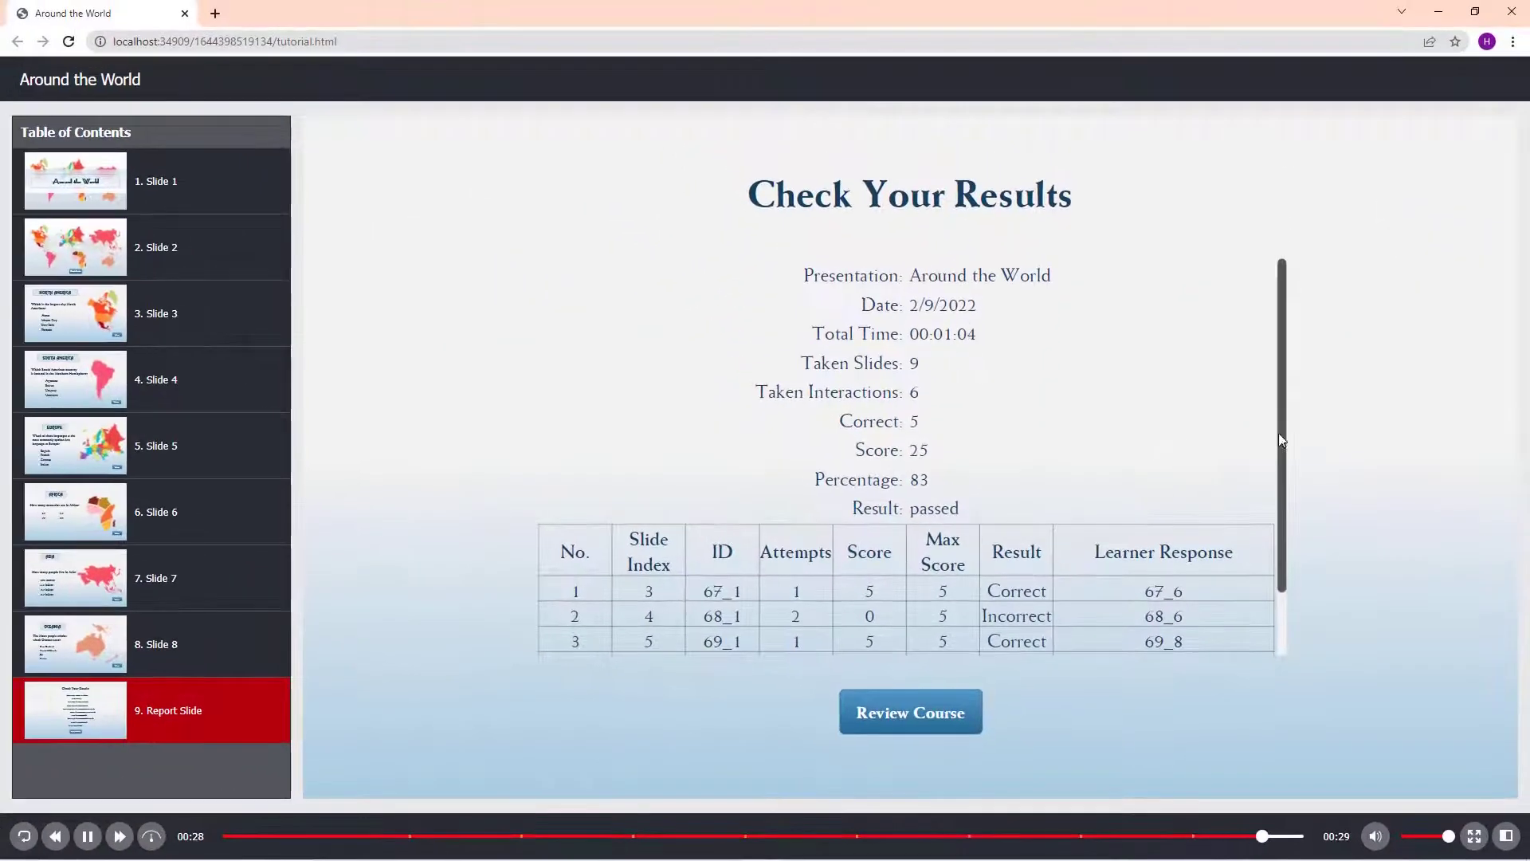
mouse_move(1278, 432)
left_mouse_down()
mouse_move(1283, 470)
mouse_move(1297, 420)
left_mouse_up()
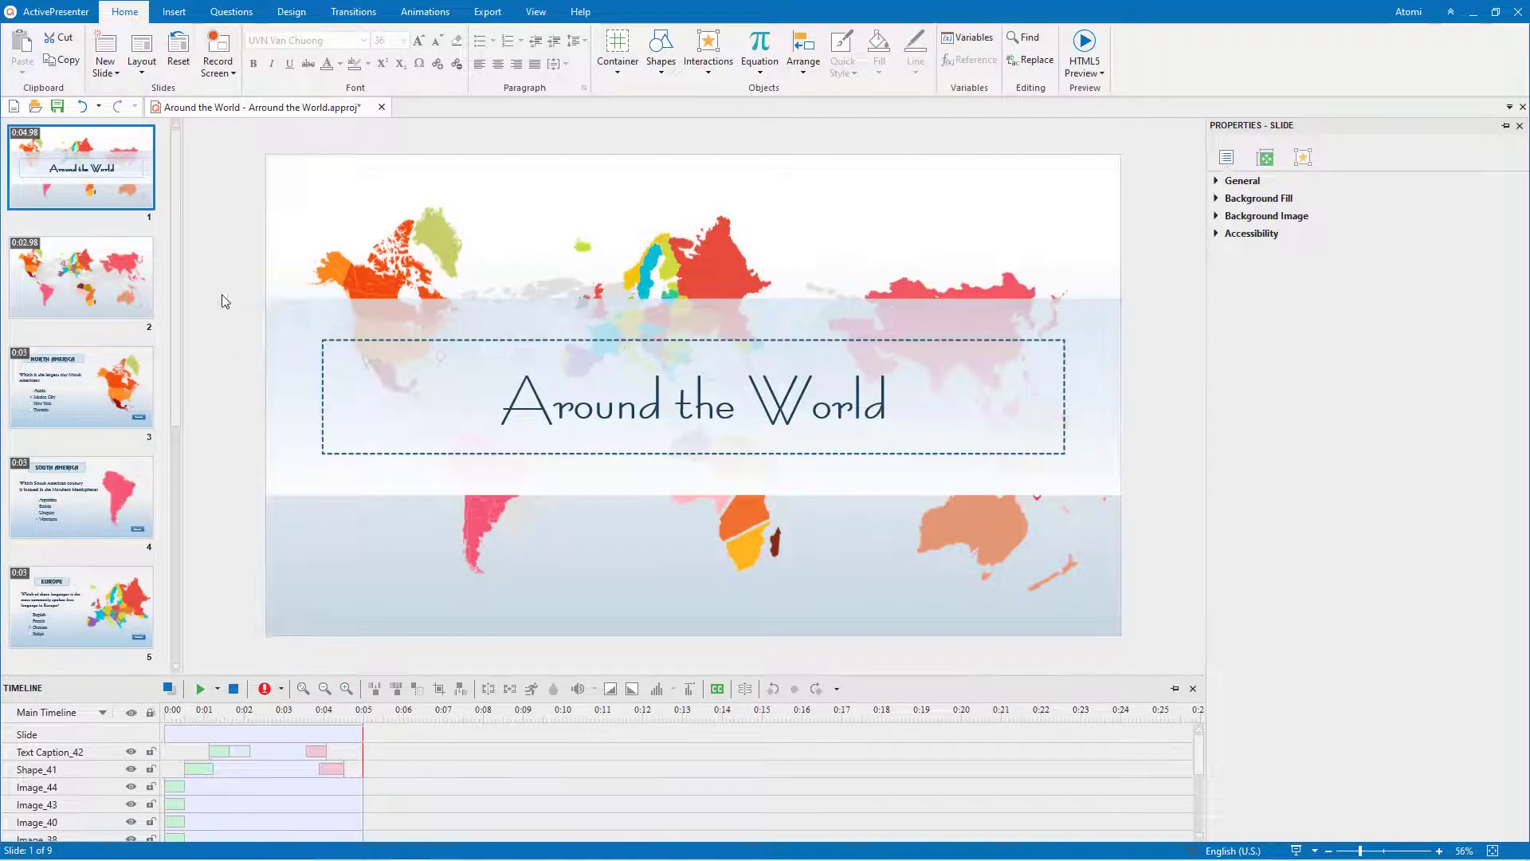
Step: Draw a blue gradient button labelled 'Check Results' below the world map on slide 2
left_click(138, 294)
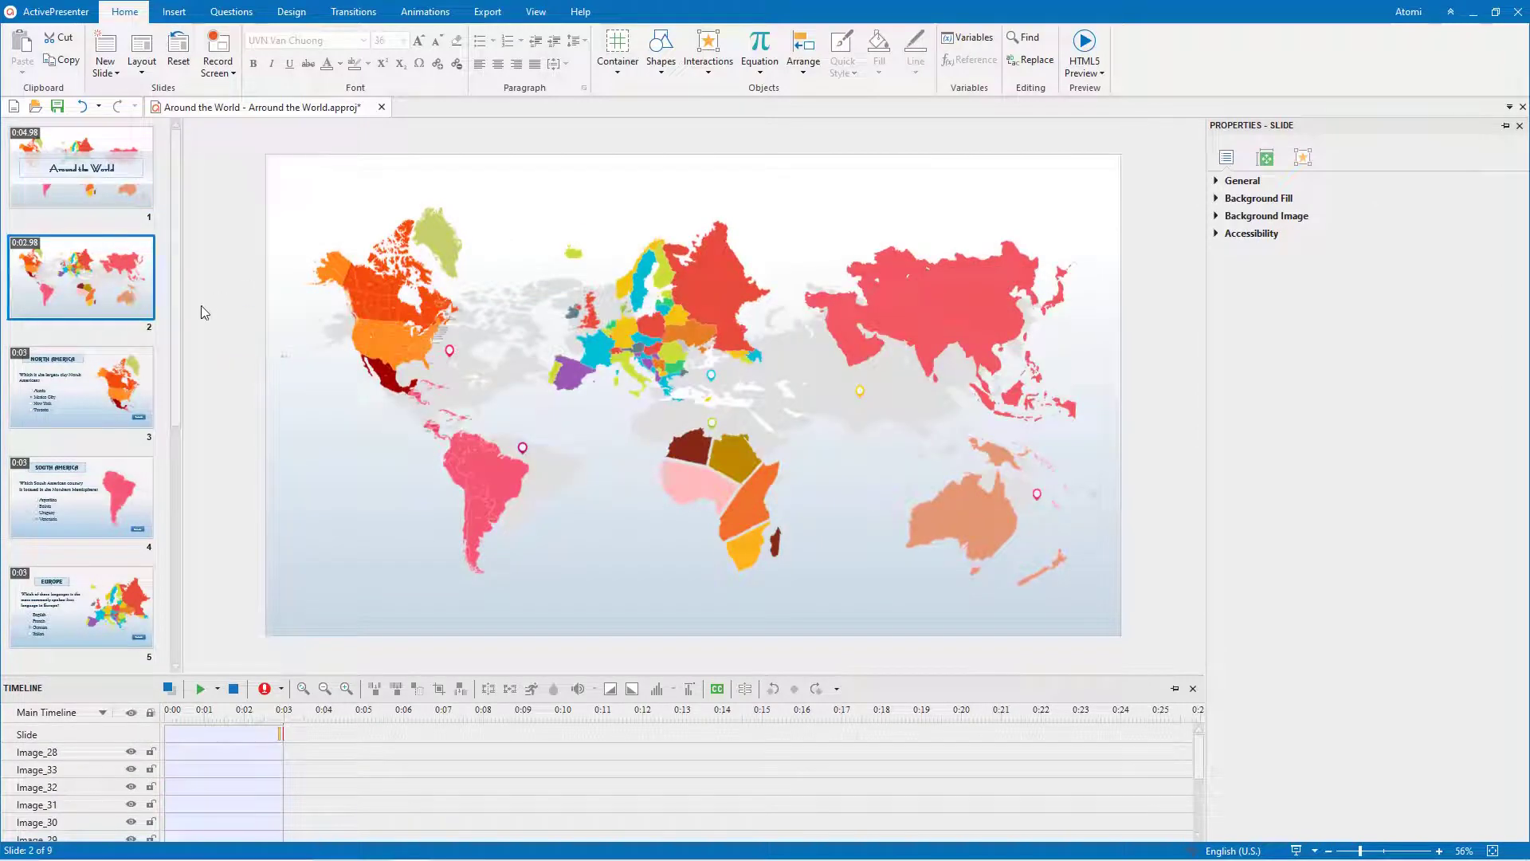
left_click(174, 12)
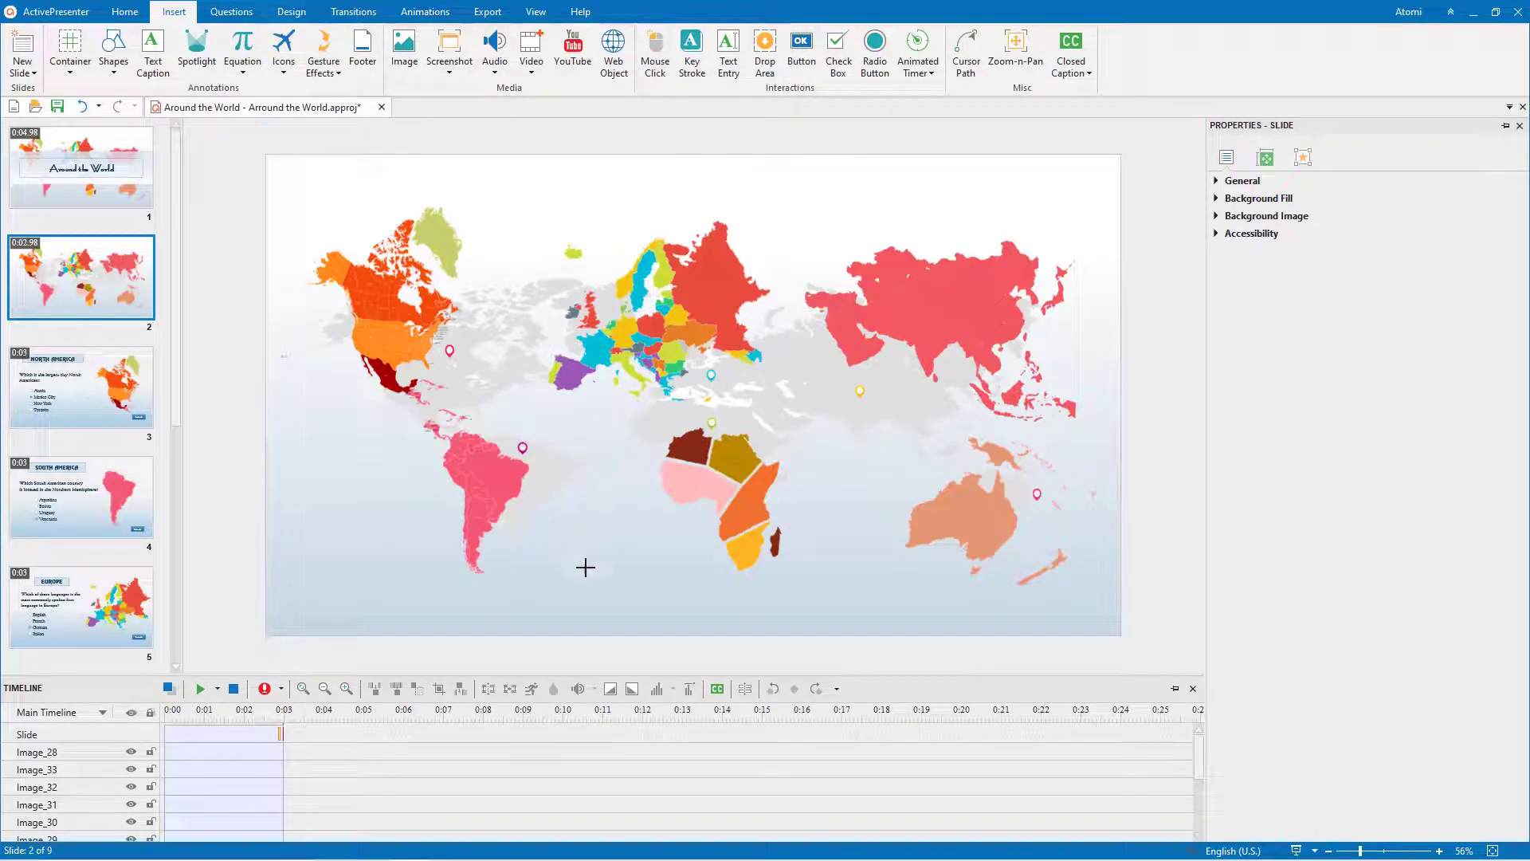
mouse_move(586, 568)
left_mouse_down()
mouse_move(682, 604)
mouse_move(689, 580)
left_mouse_up()
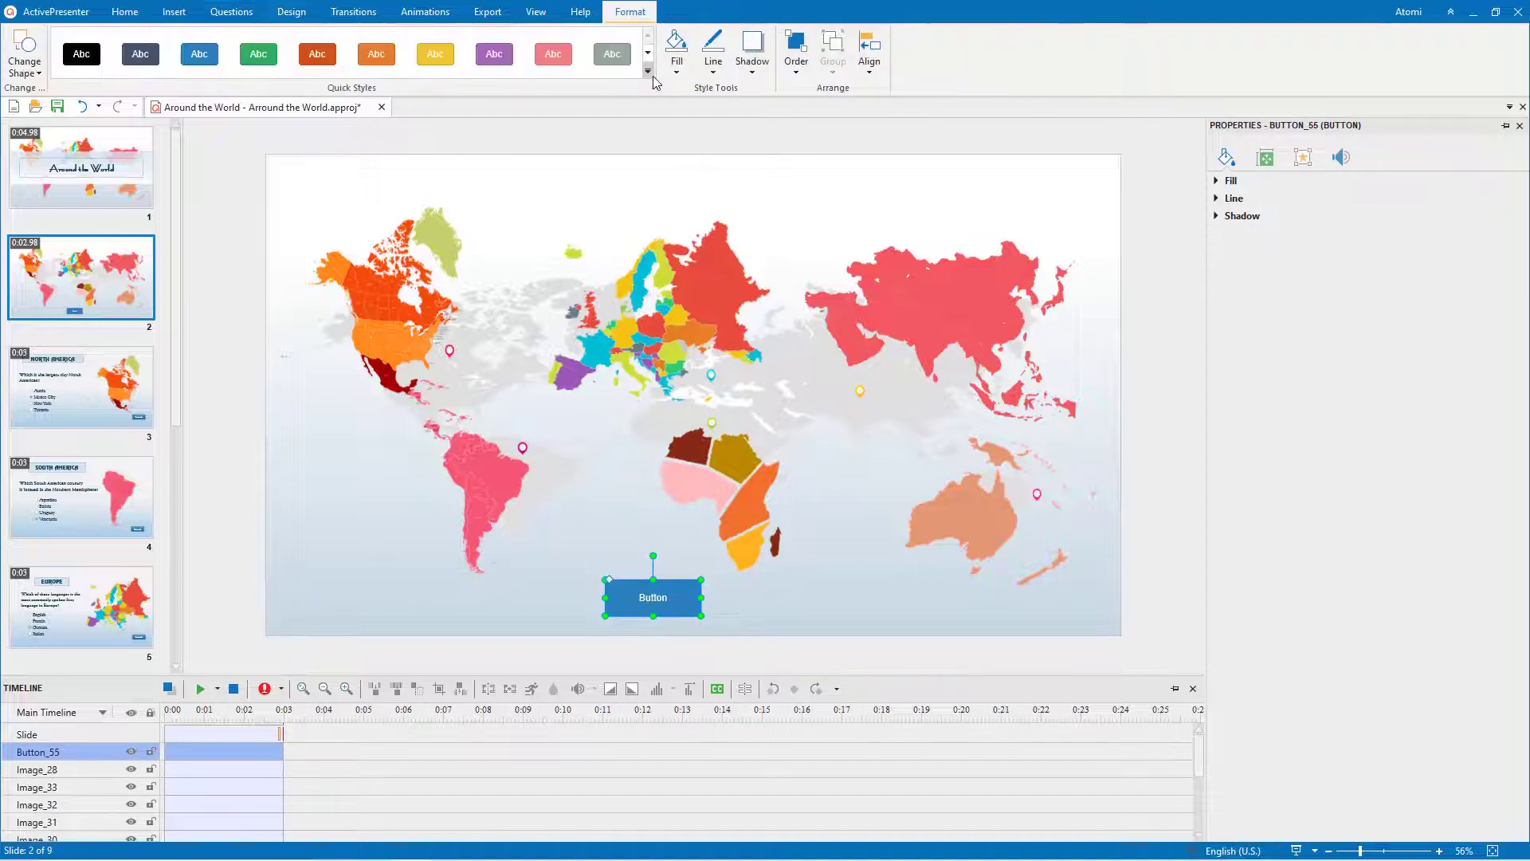
left_click(647, 71)
left_click(199, 181)
type("Check")
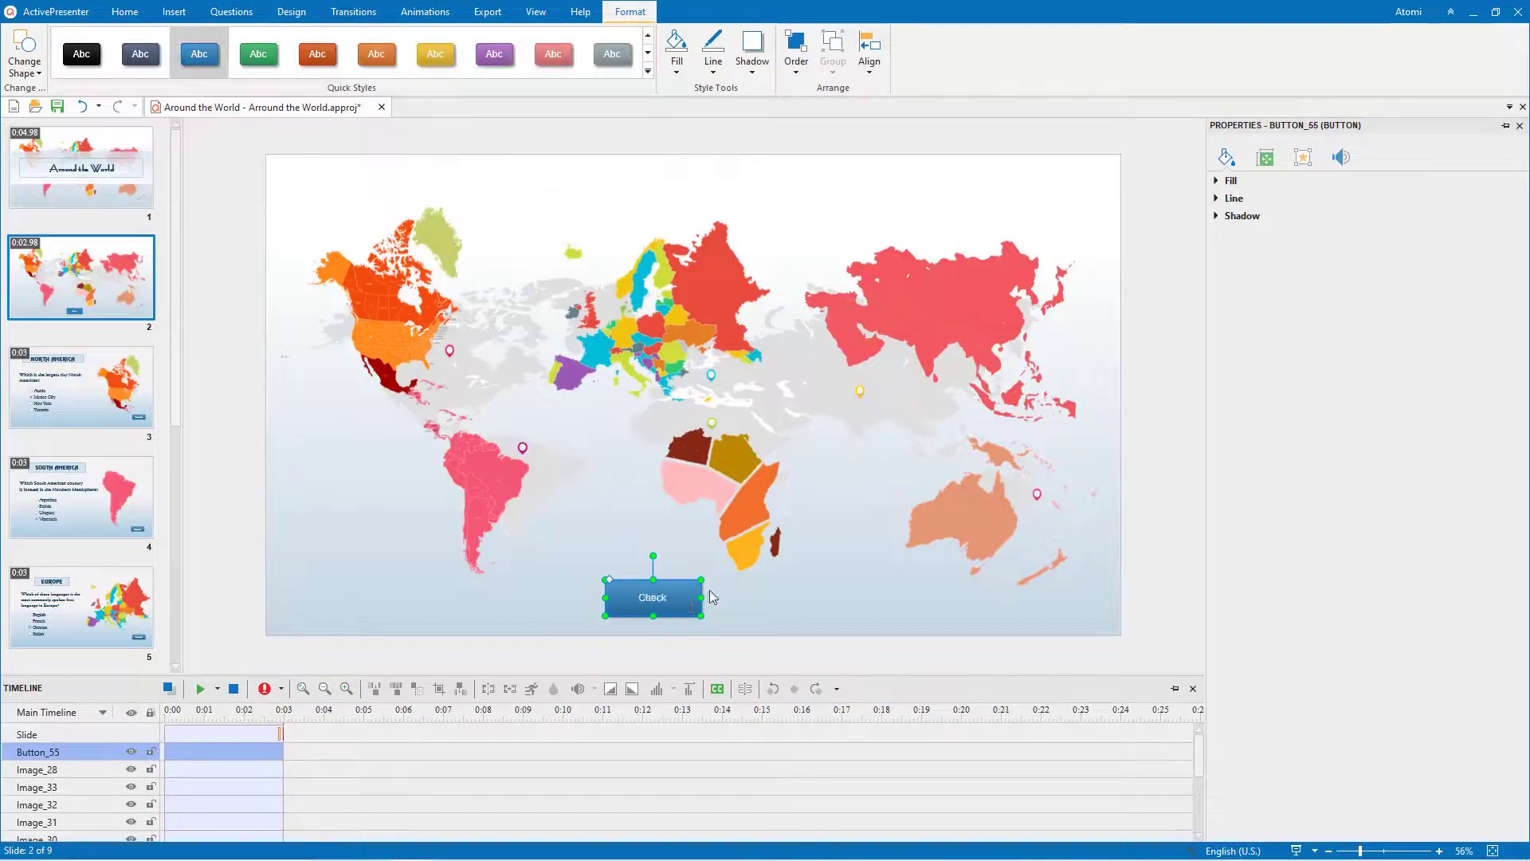
type(" Results")
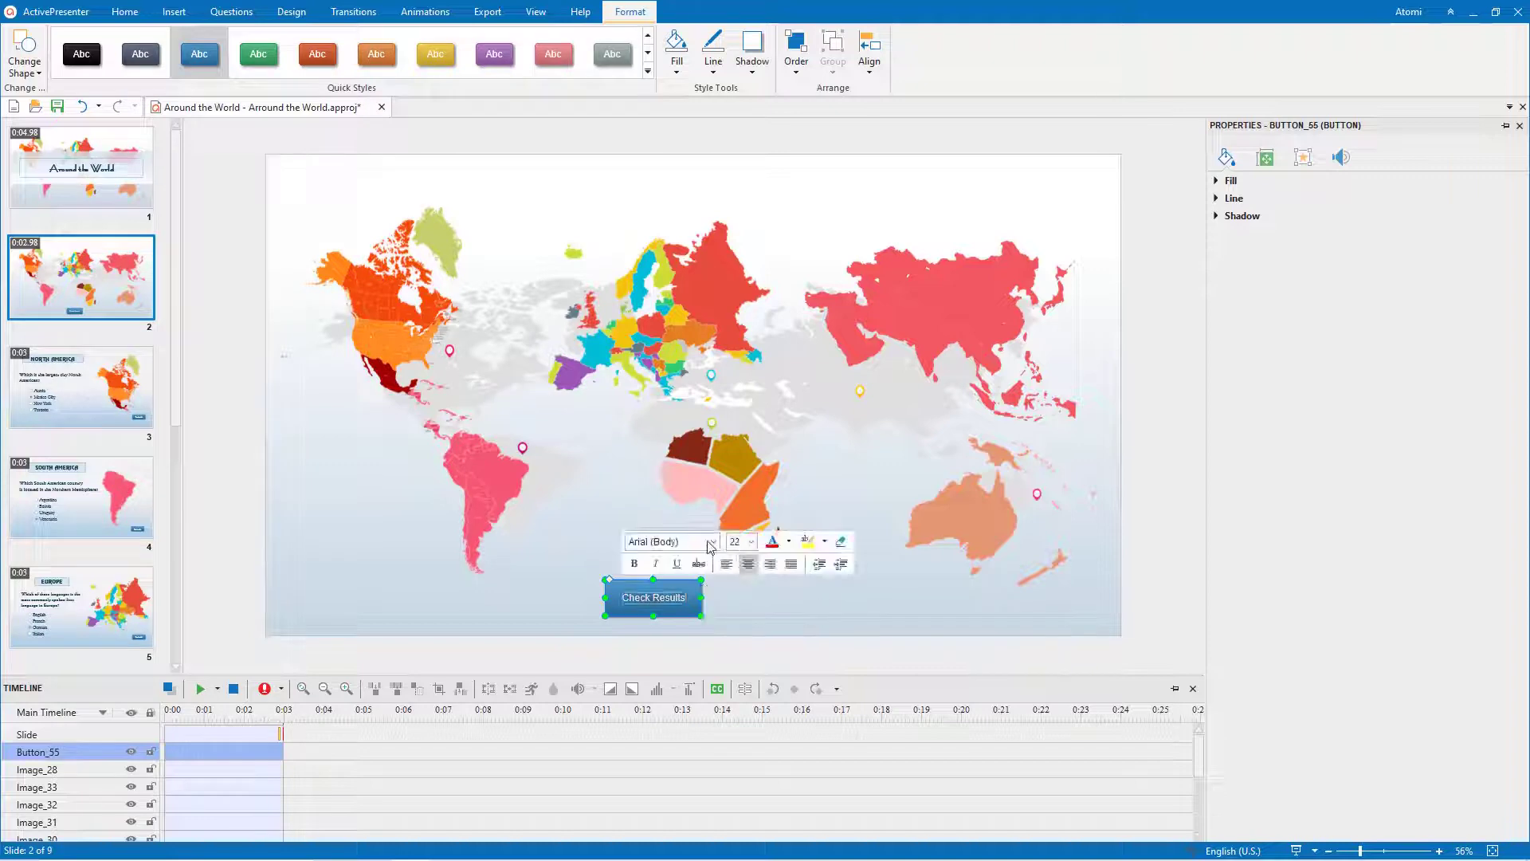
Step: Set the button label's font to UVN Van Chuong at size 36
left_click(707, 541)
type("UVN Van Chuong")
key("Return")
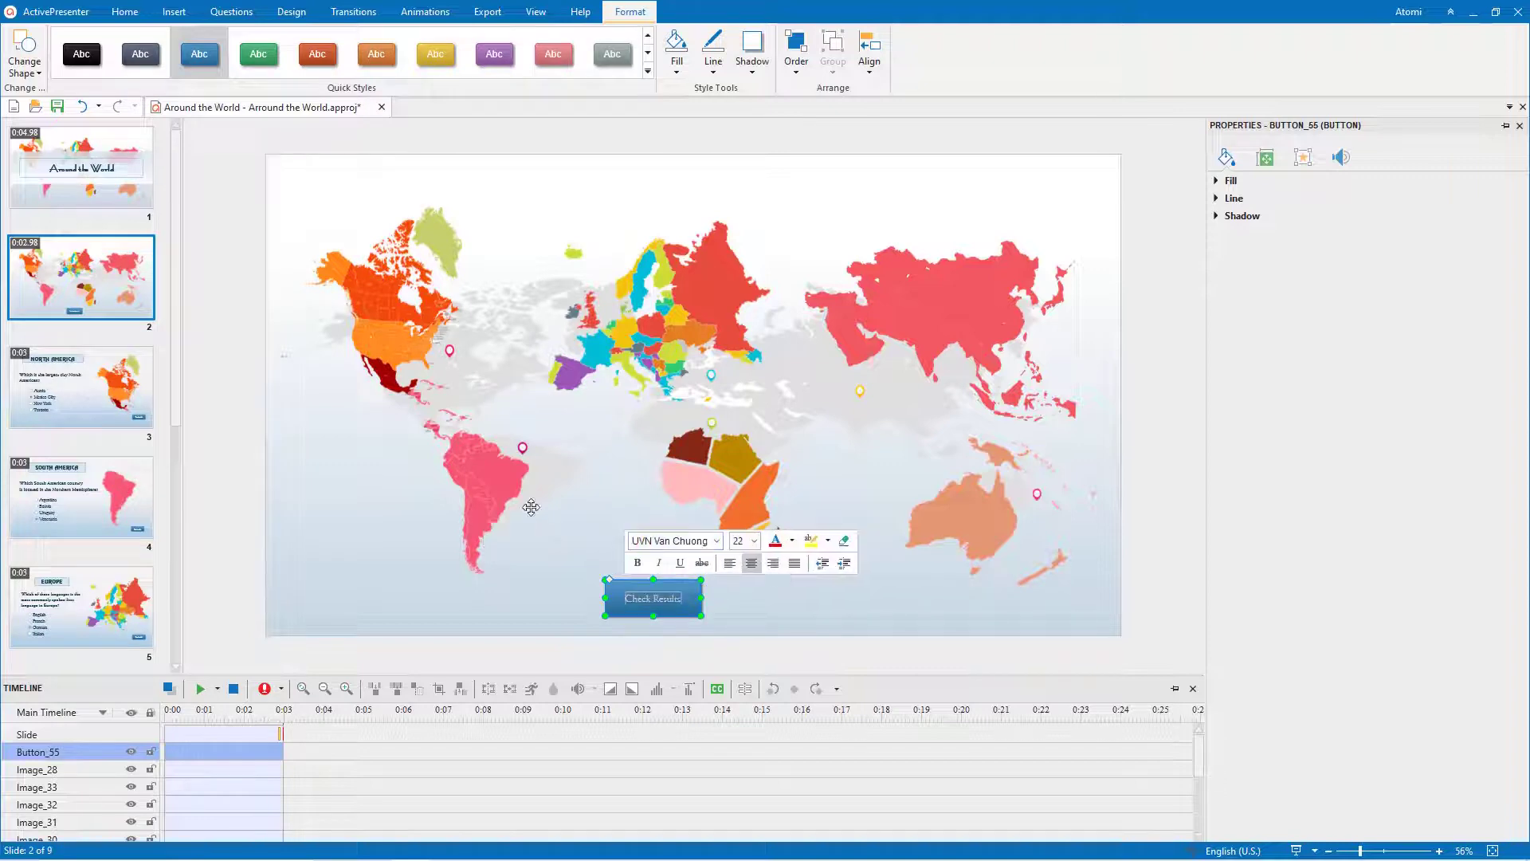
left_click(753, 542)
left_click(736, 422)
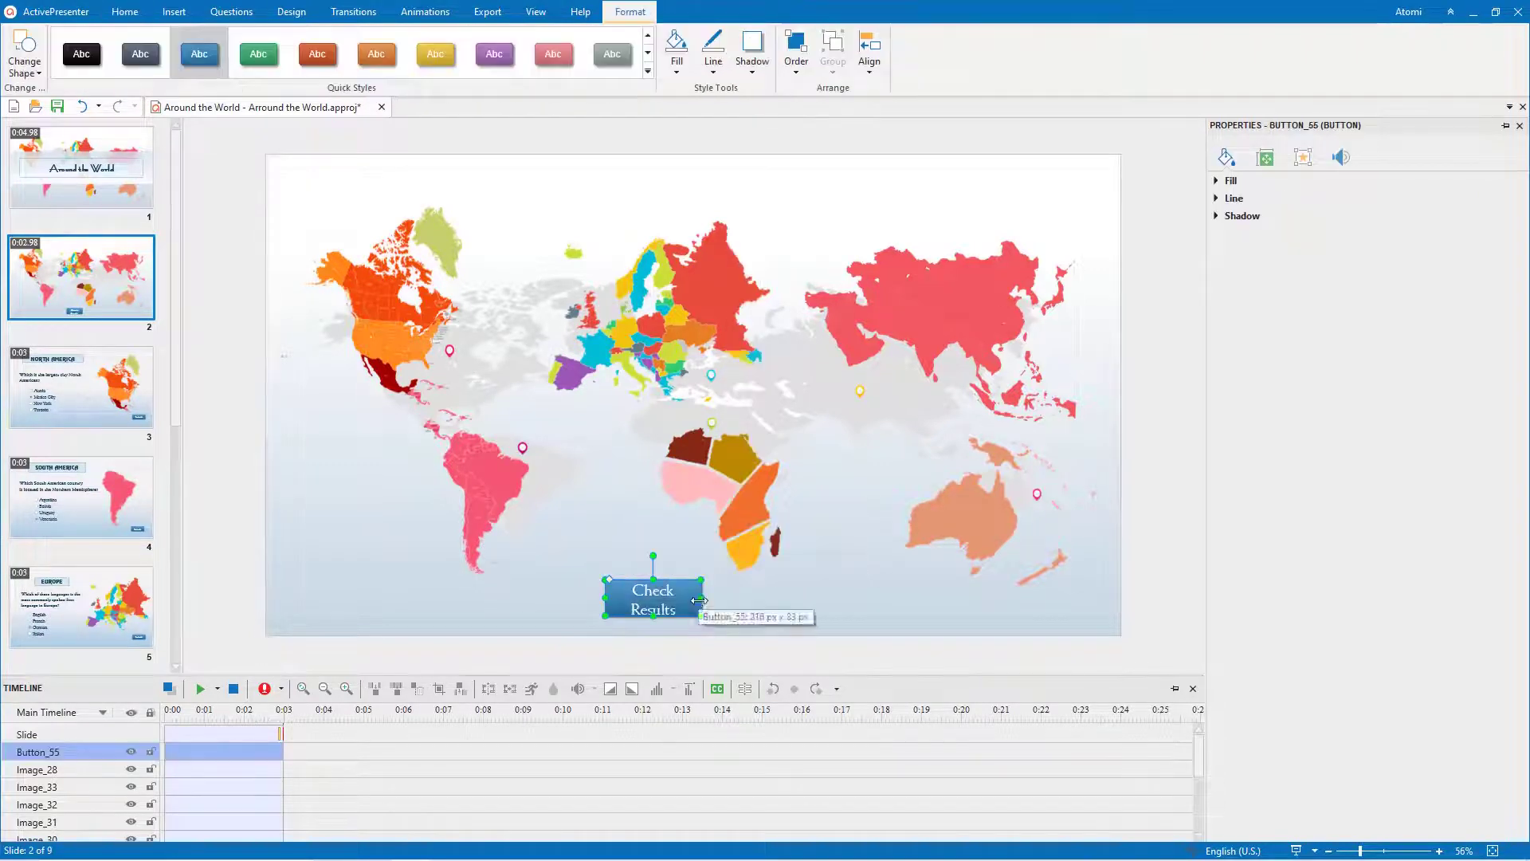
left_click(779, 608)
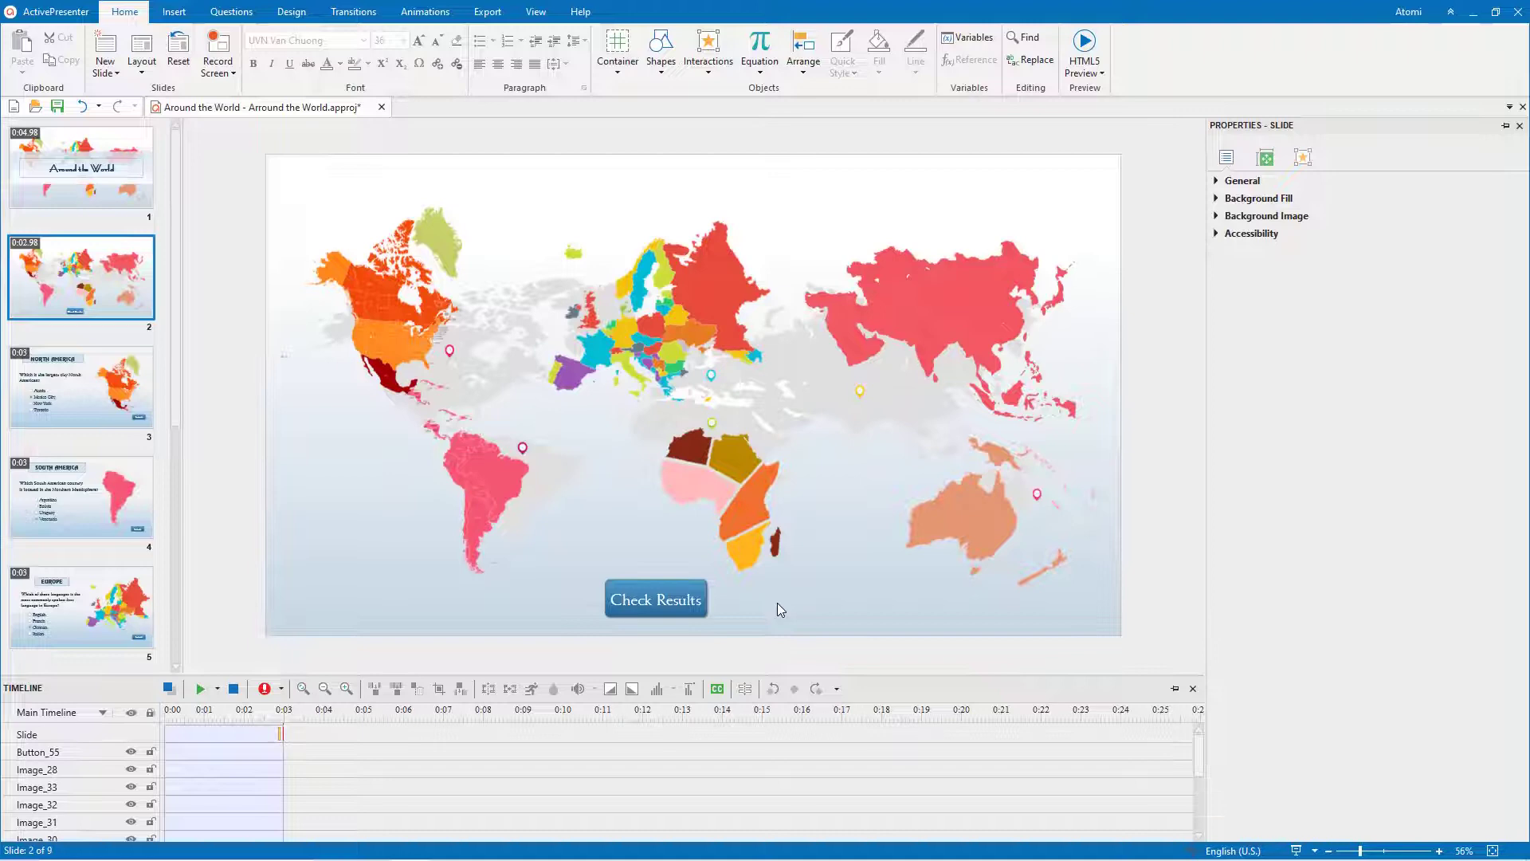
Step: Tick Initially Hidden in the Check Results button's Timing properties, then verify it
left_click(683, 607)
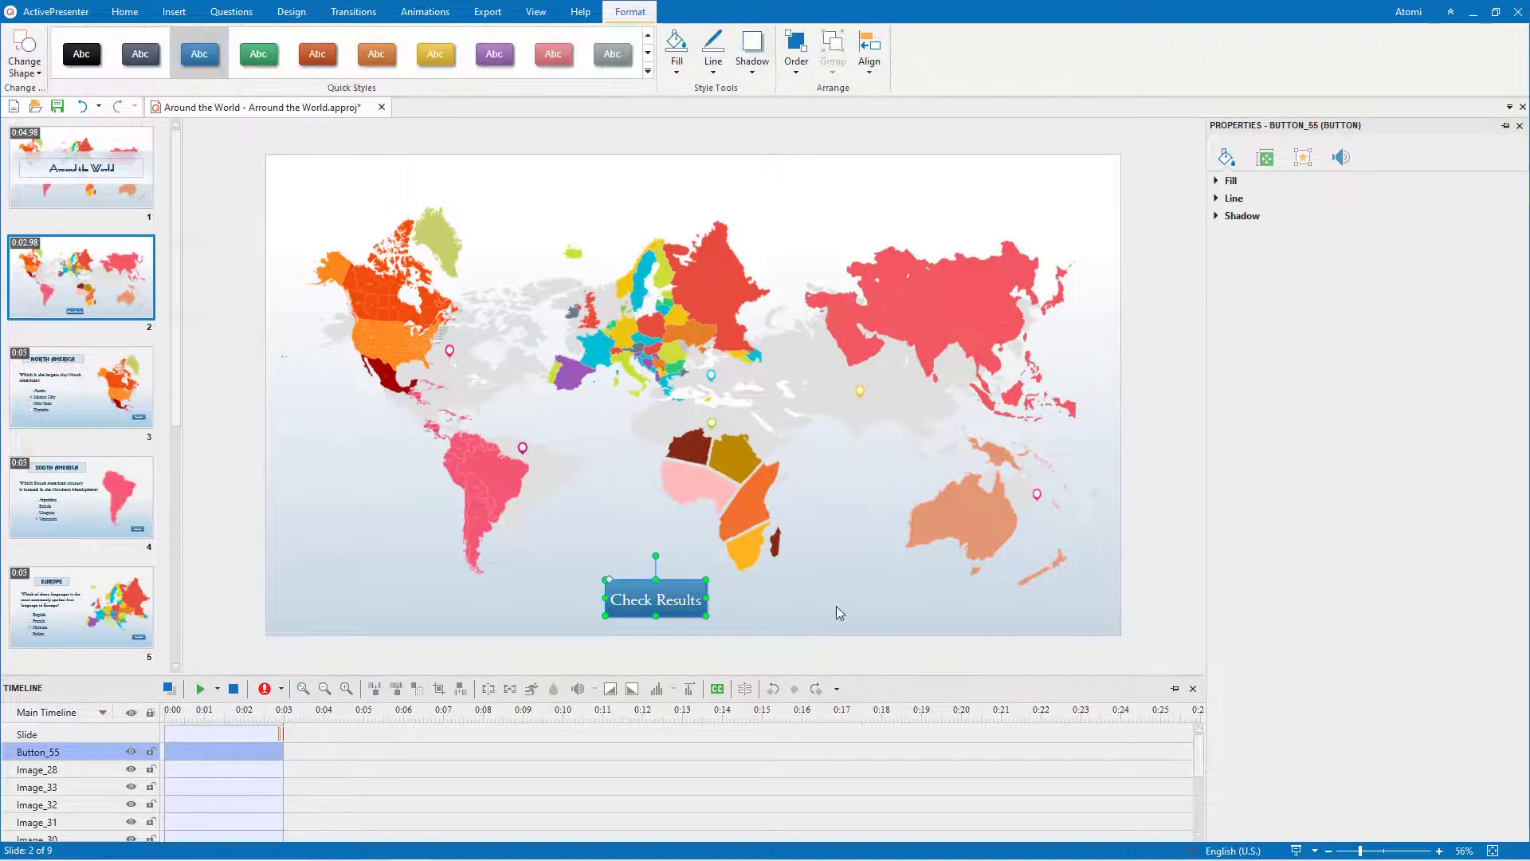
left_click(1268, 166)
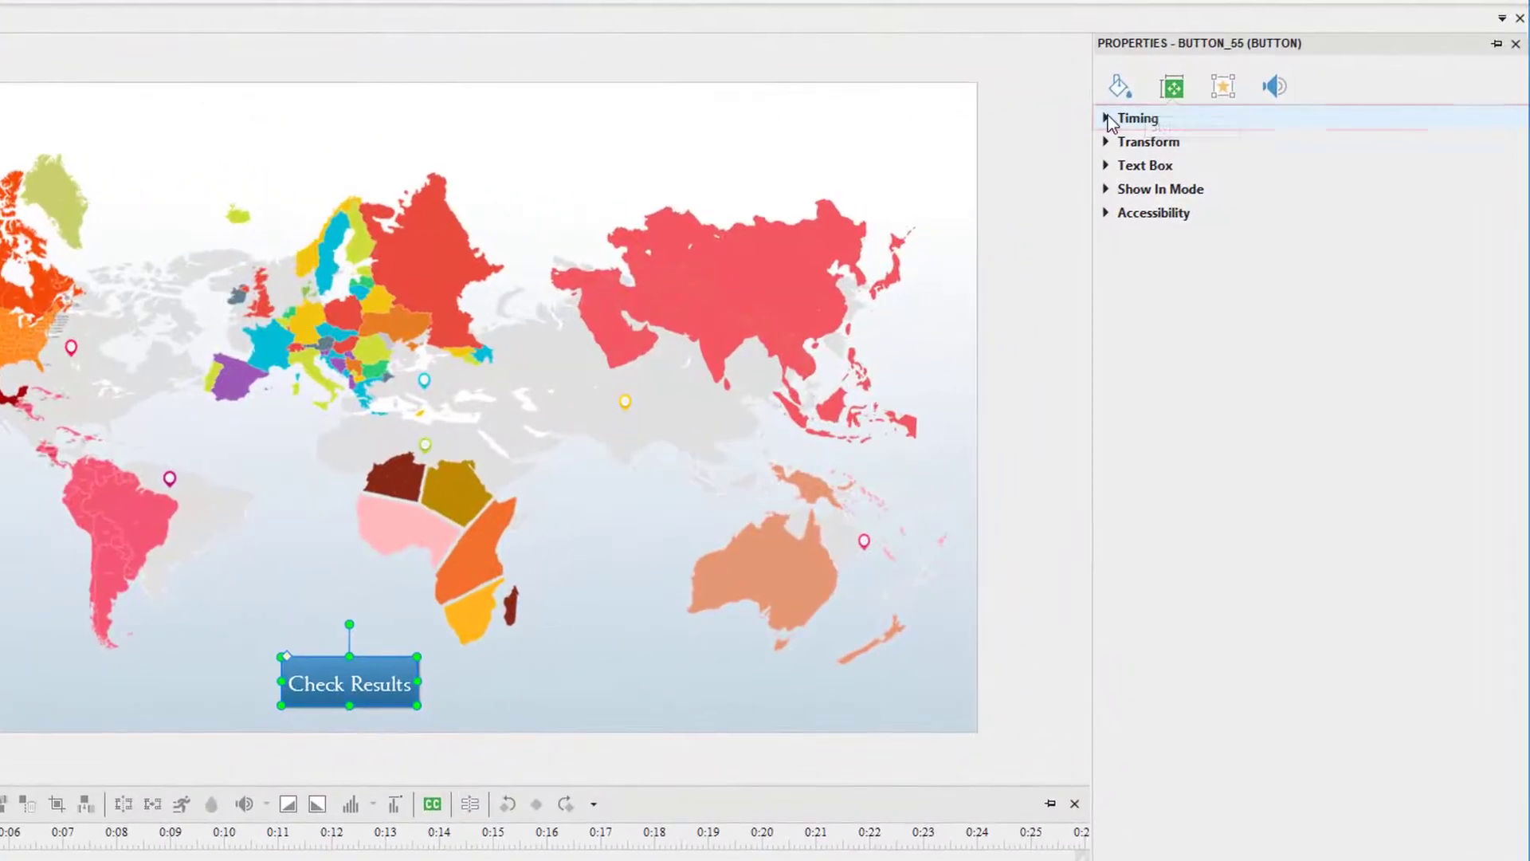
left_click(1147, 139)
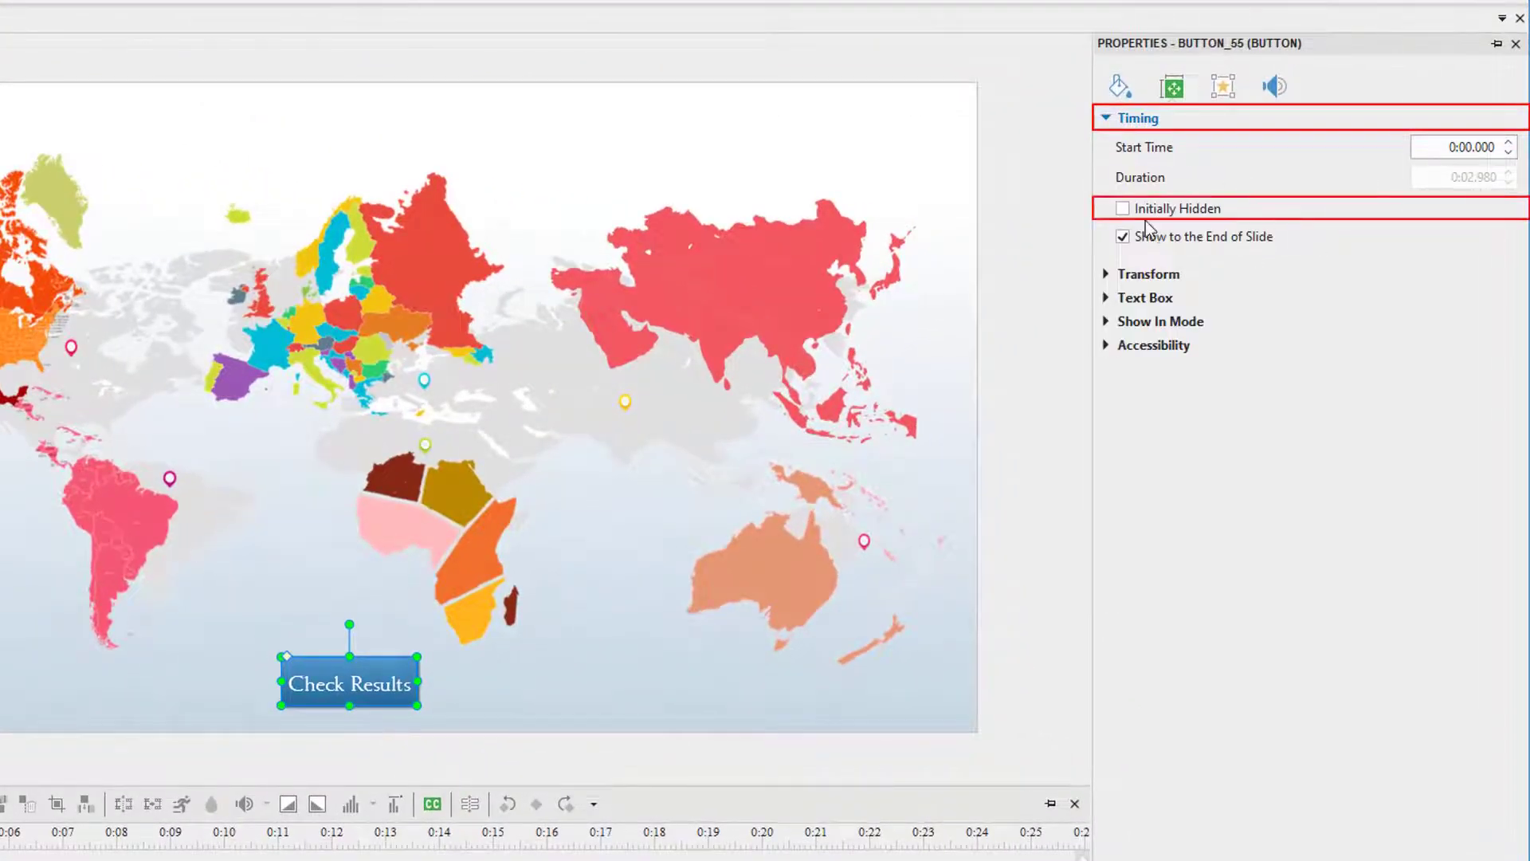
left_click(1122, 209)
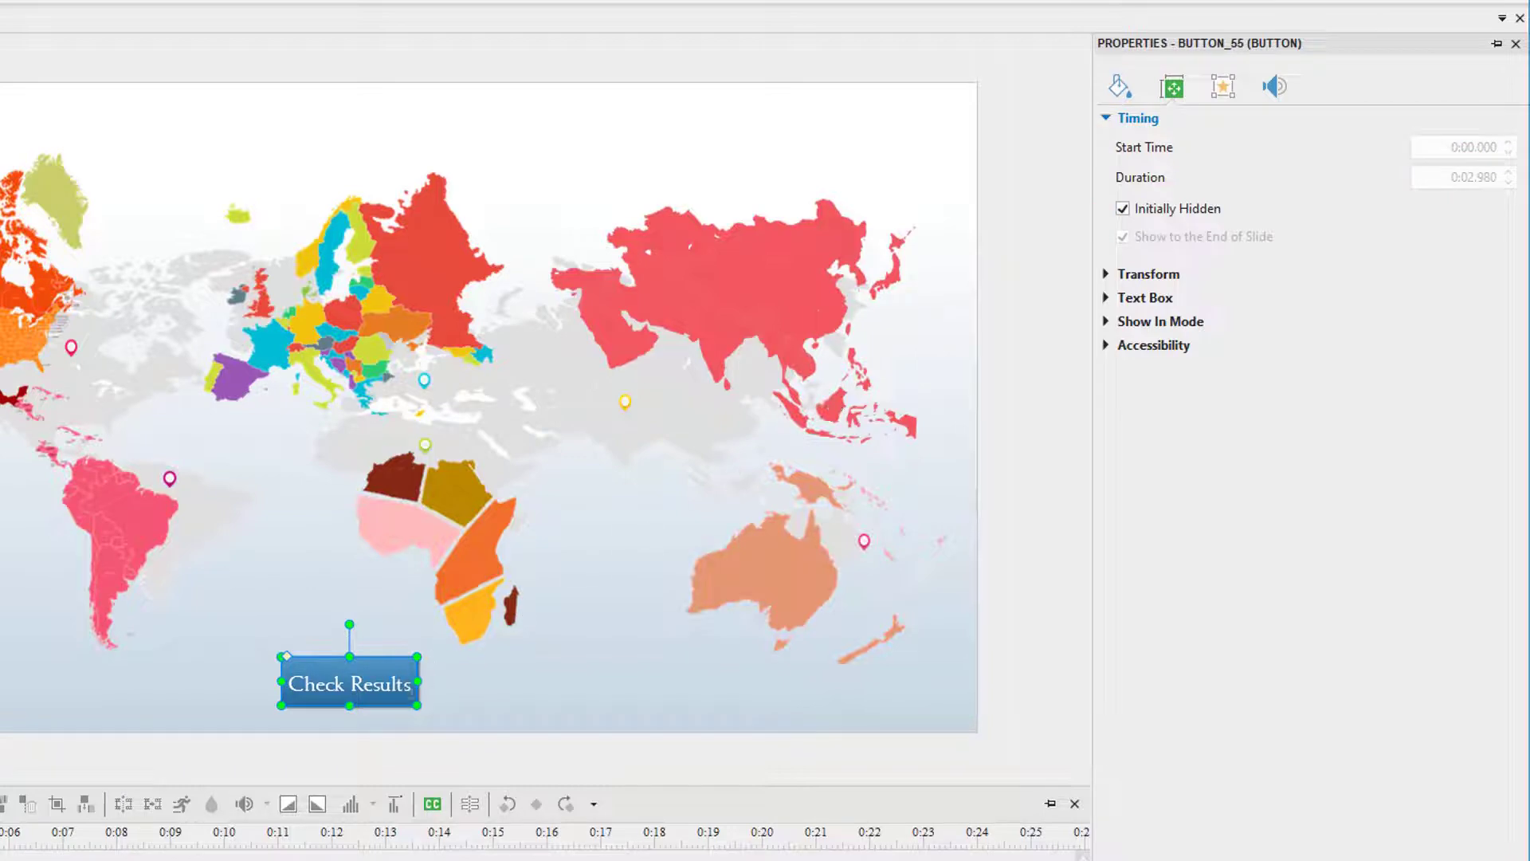
right_click(410, 692)
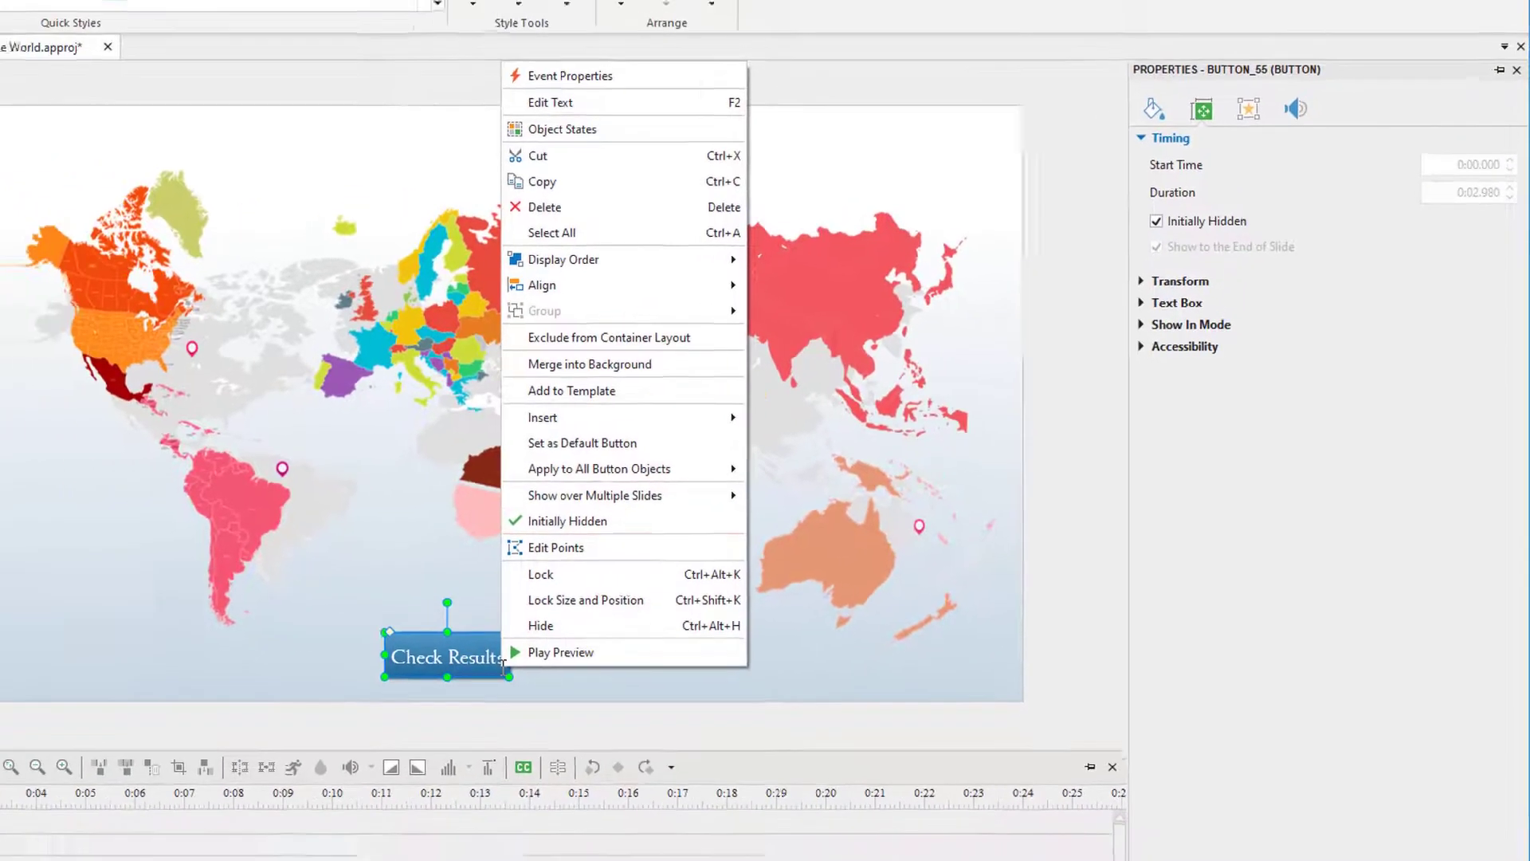
key("Escape")
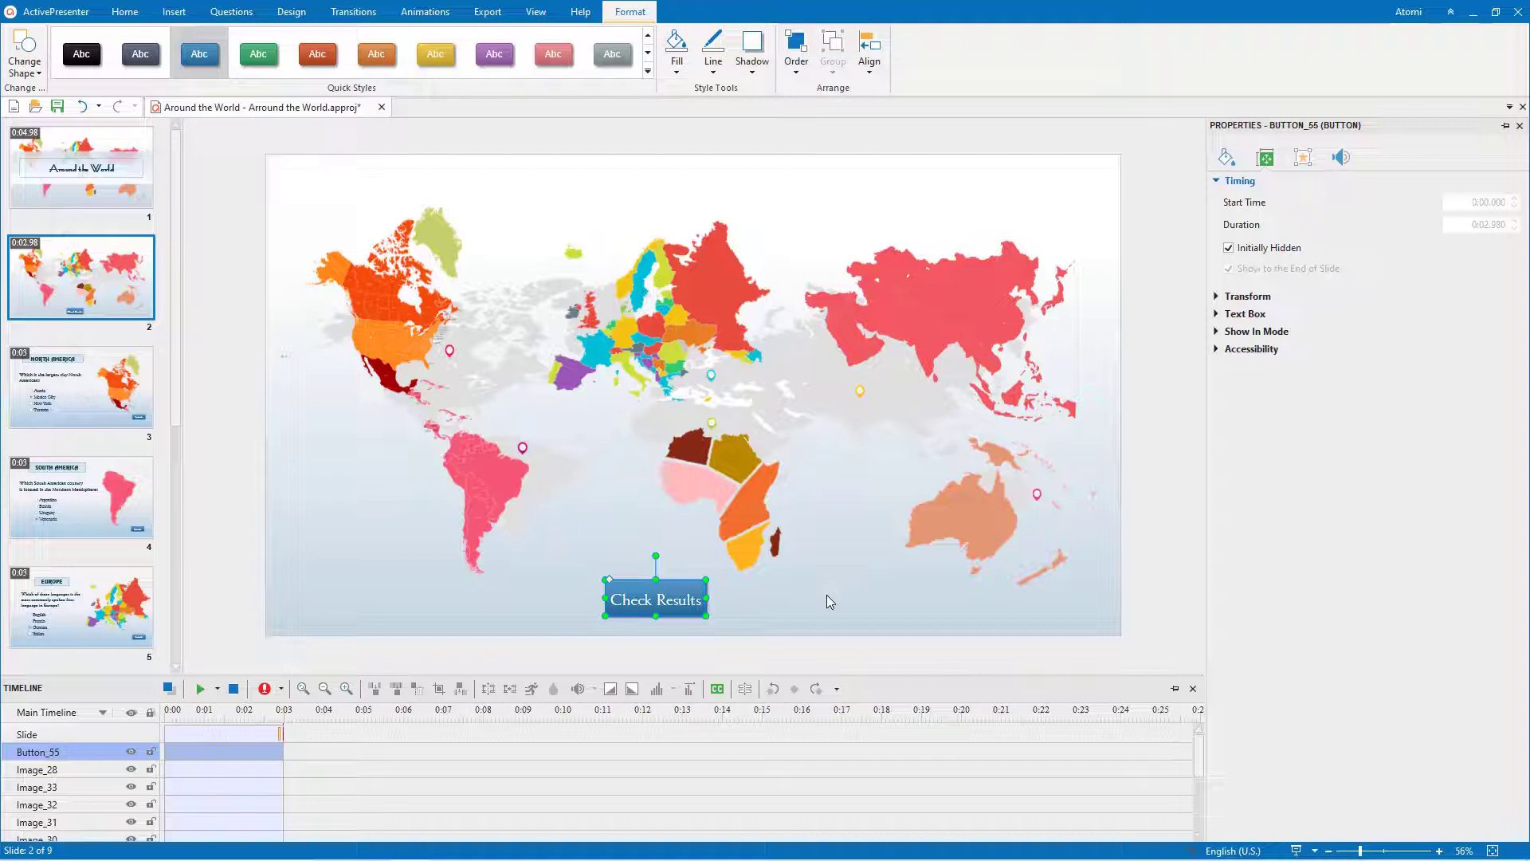
Step: Add a Show Object action for Button_55 to slide 2's On Load event, with Hide After and Blocking off
left_click(1002, 200)
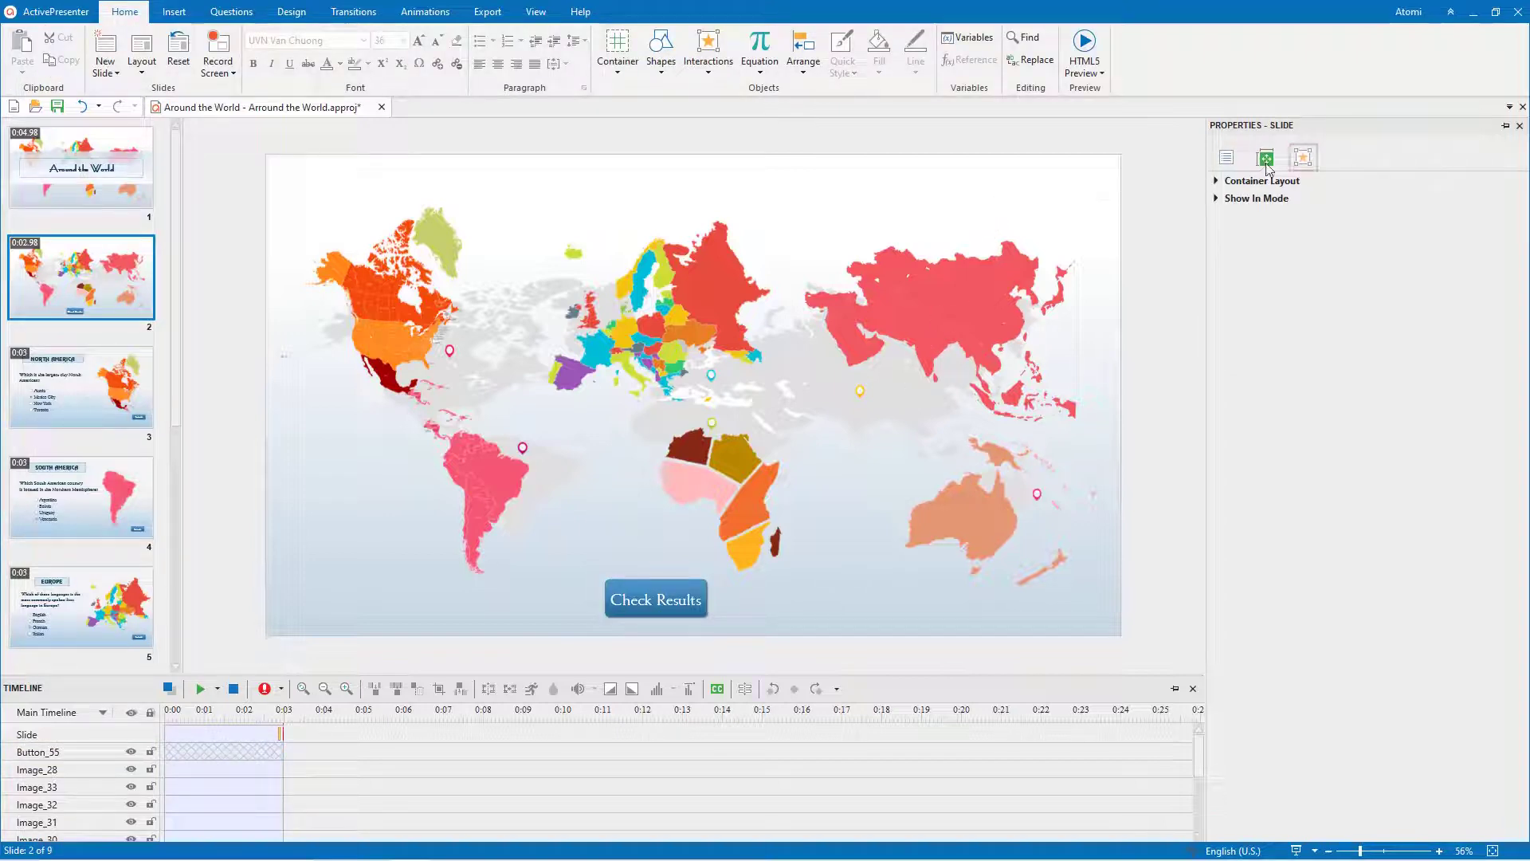
left_click(1303, 157)
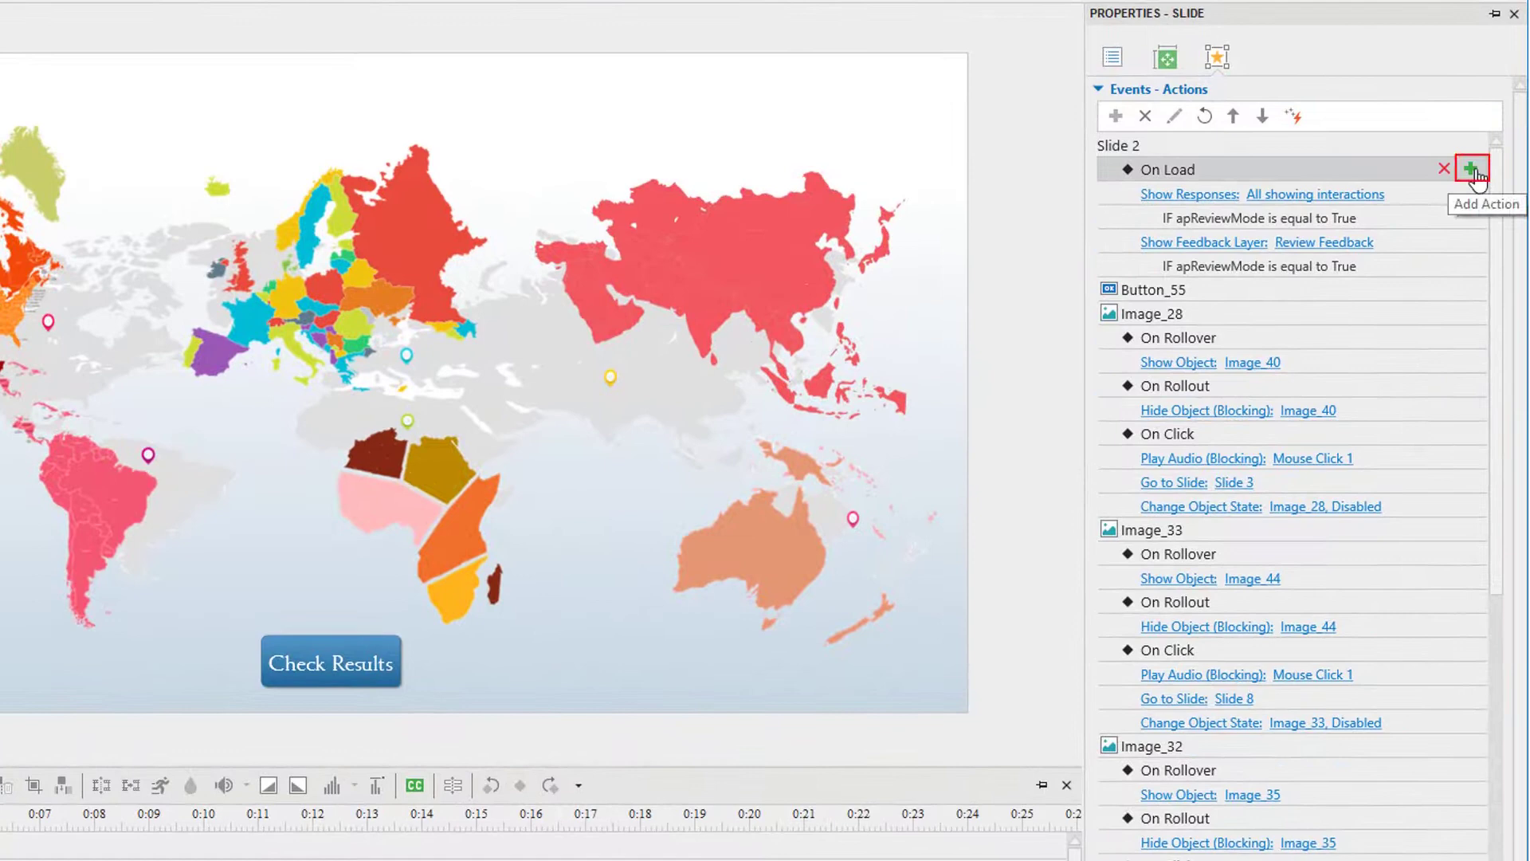
left_click(1472, 170)
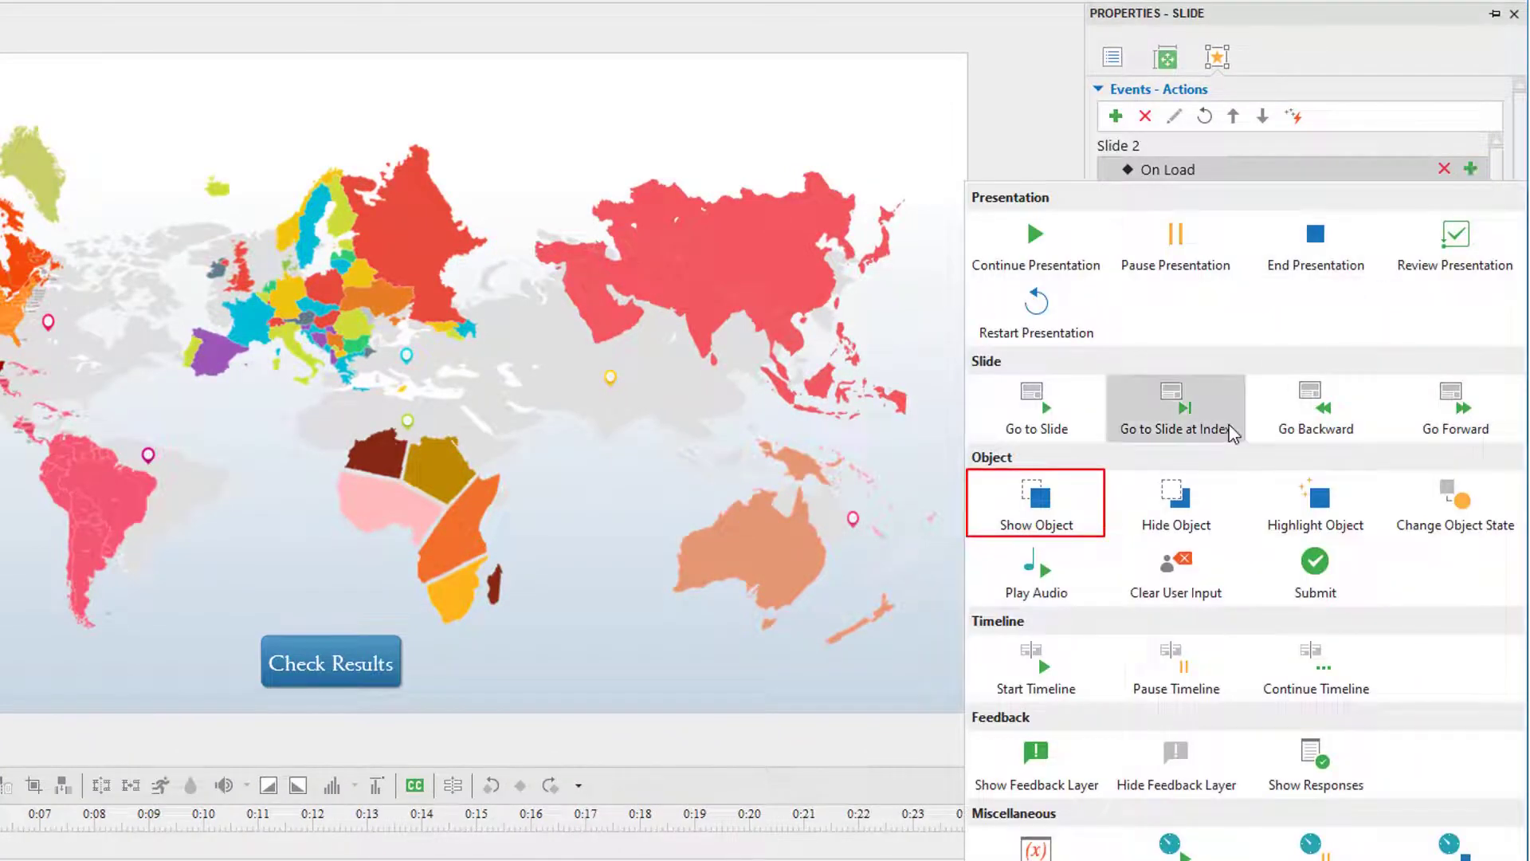
left_click(1034, 510)
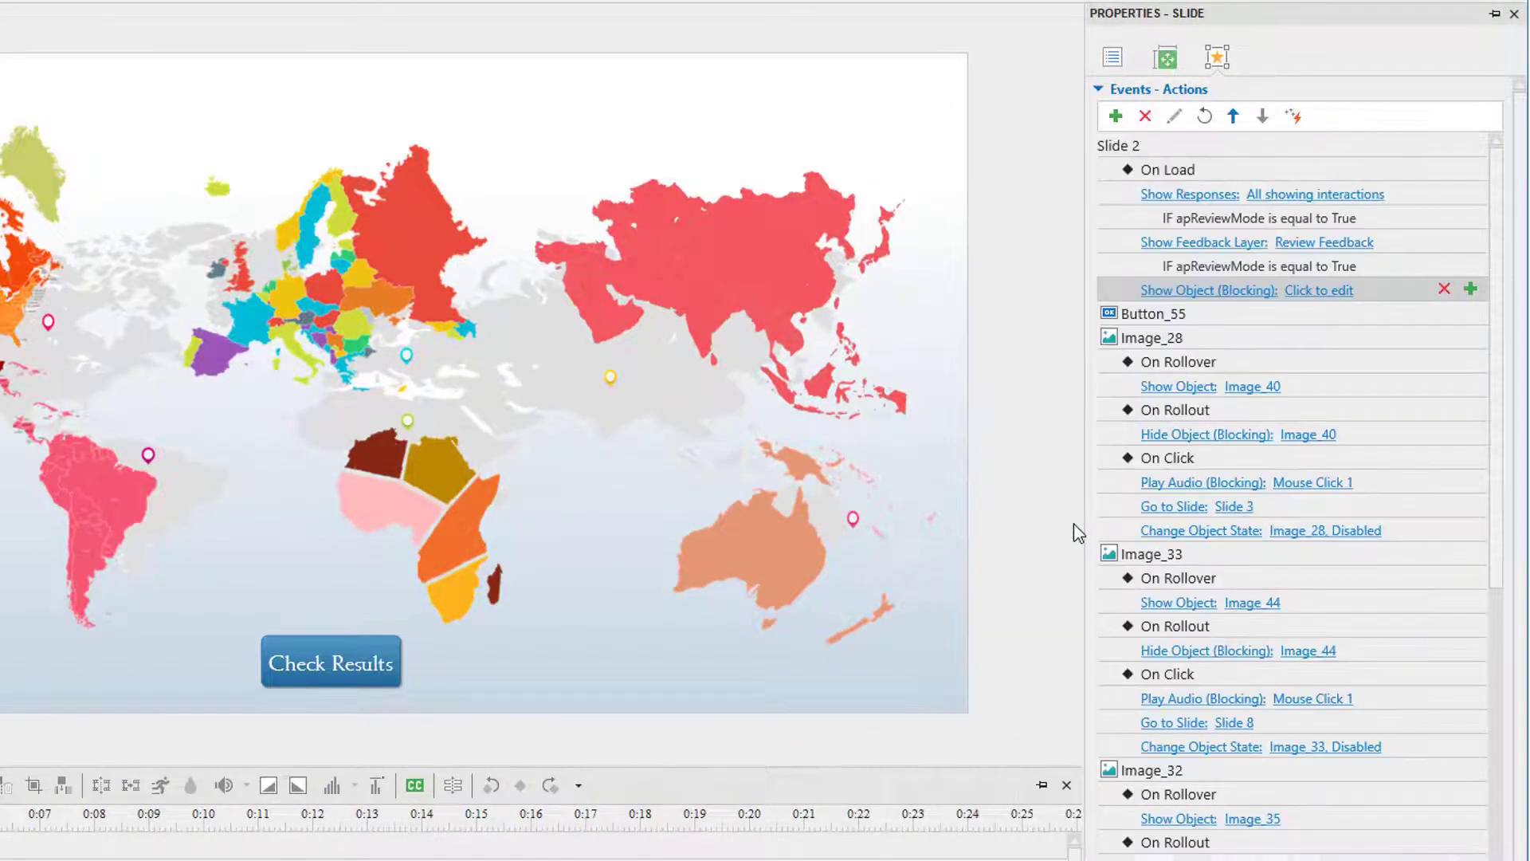
left_click(1347, 291)
left_click(1332, 366)
left_click(1107, 565)
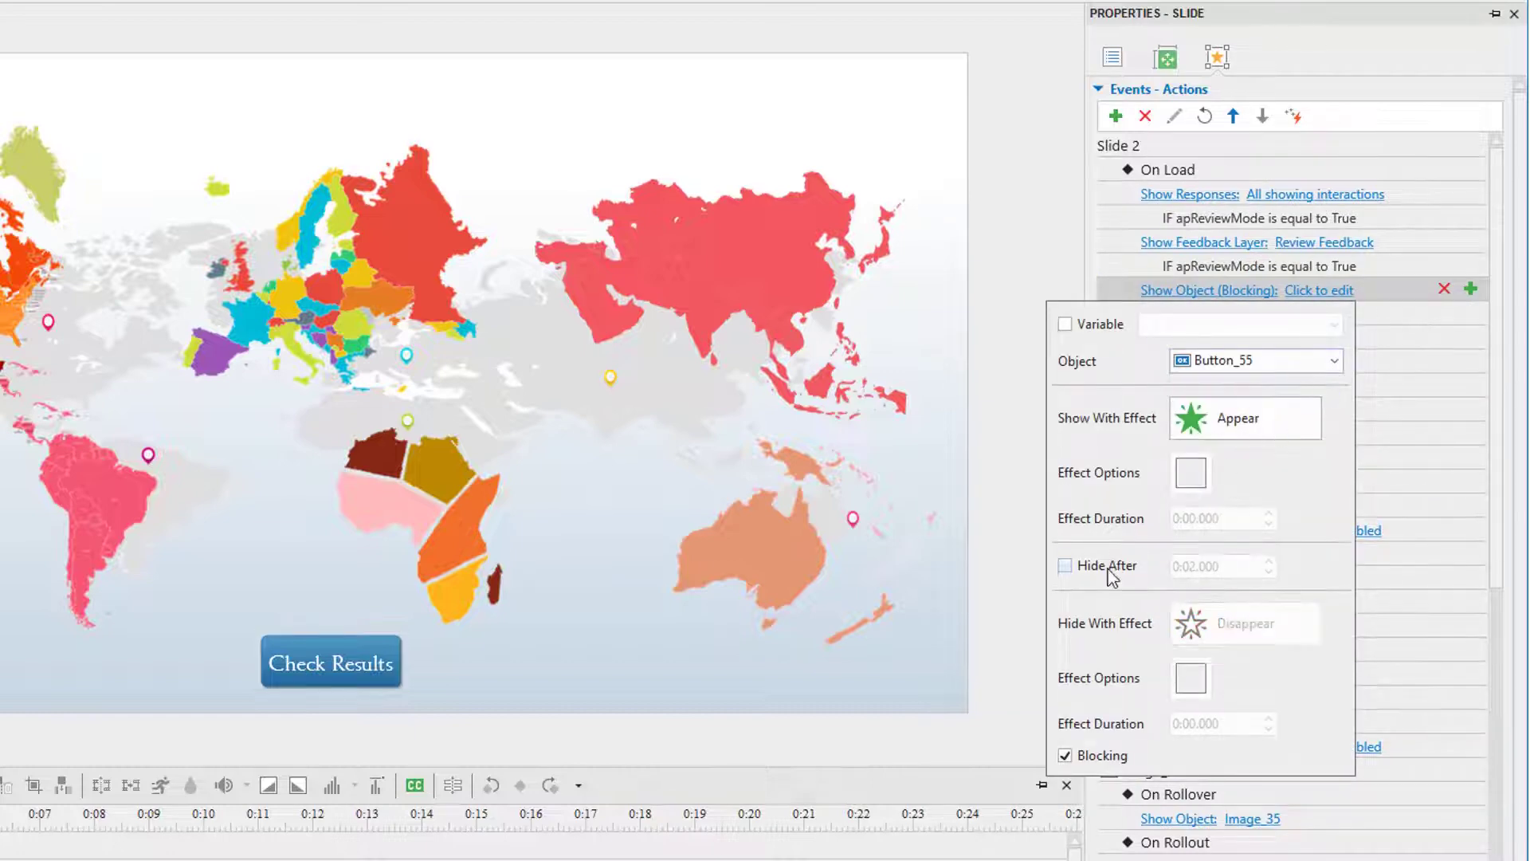
left_click(1096, 754)
left_click(1020, 595)
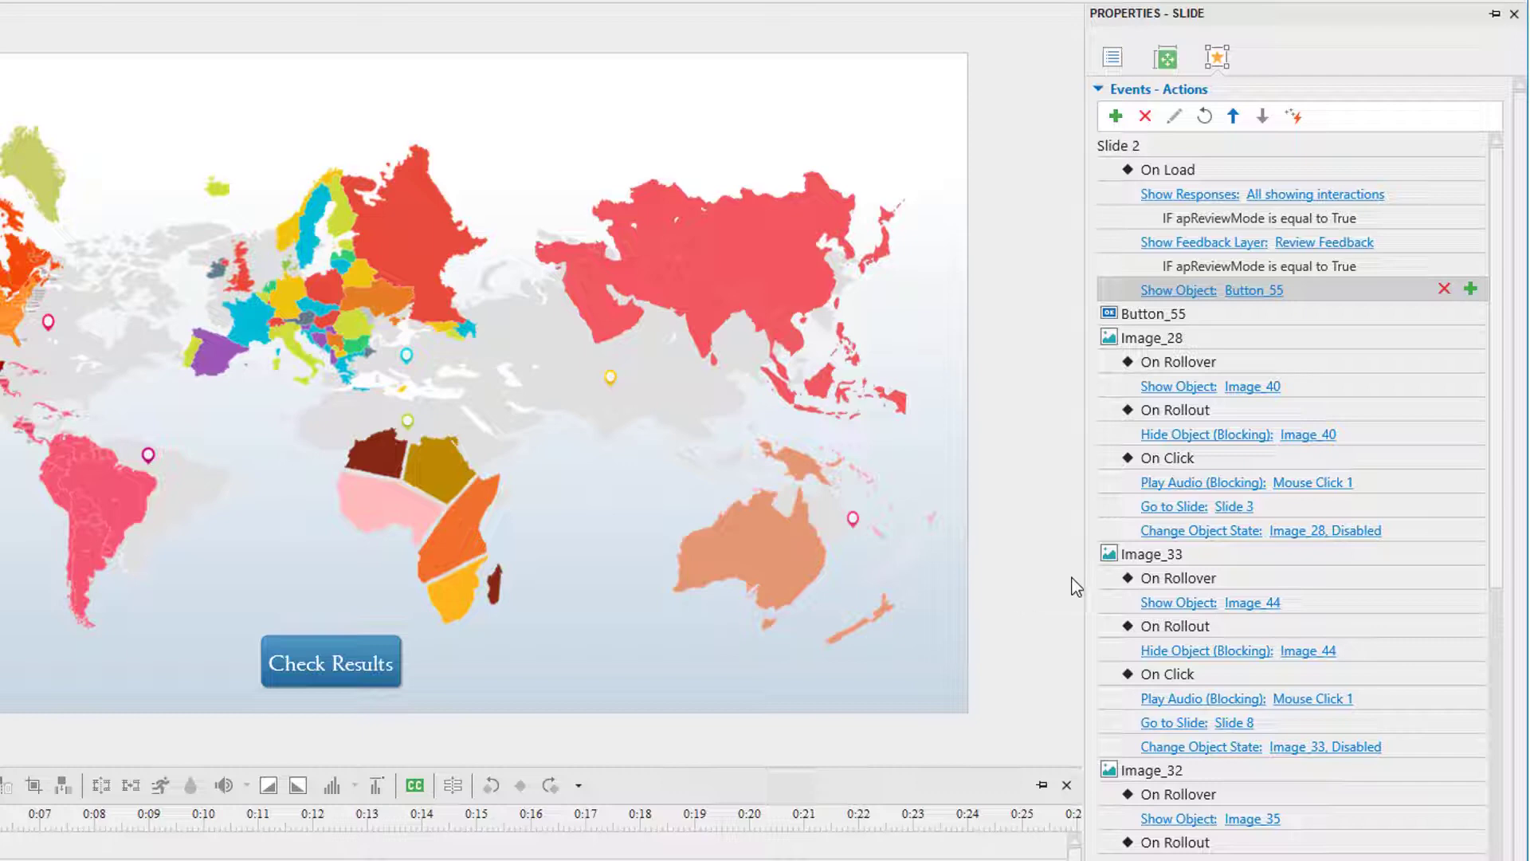
Step: Add the condition 'apQuizTakenInteractions is equal to 6' to the Show Object action
left_click(1470, 289)
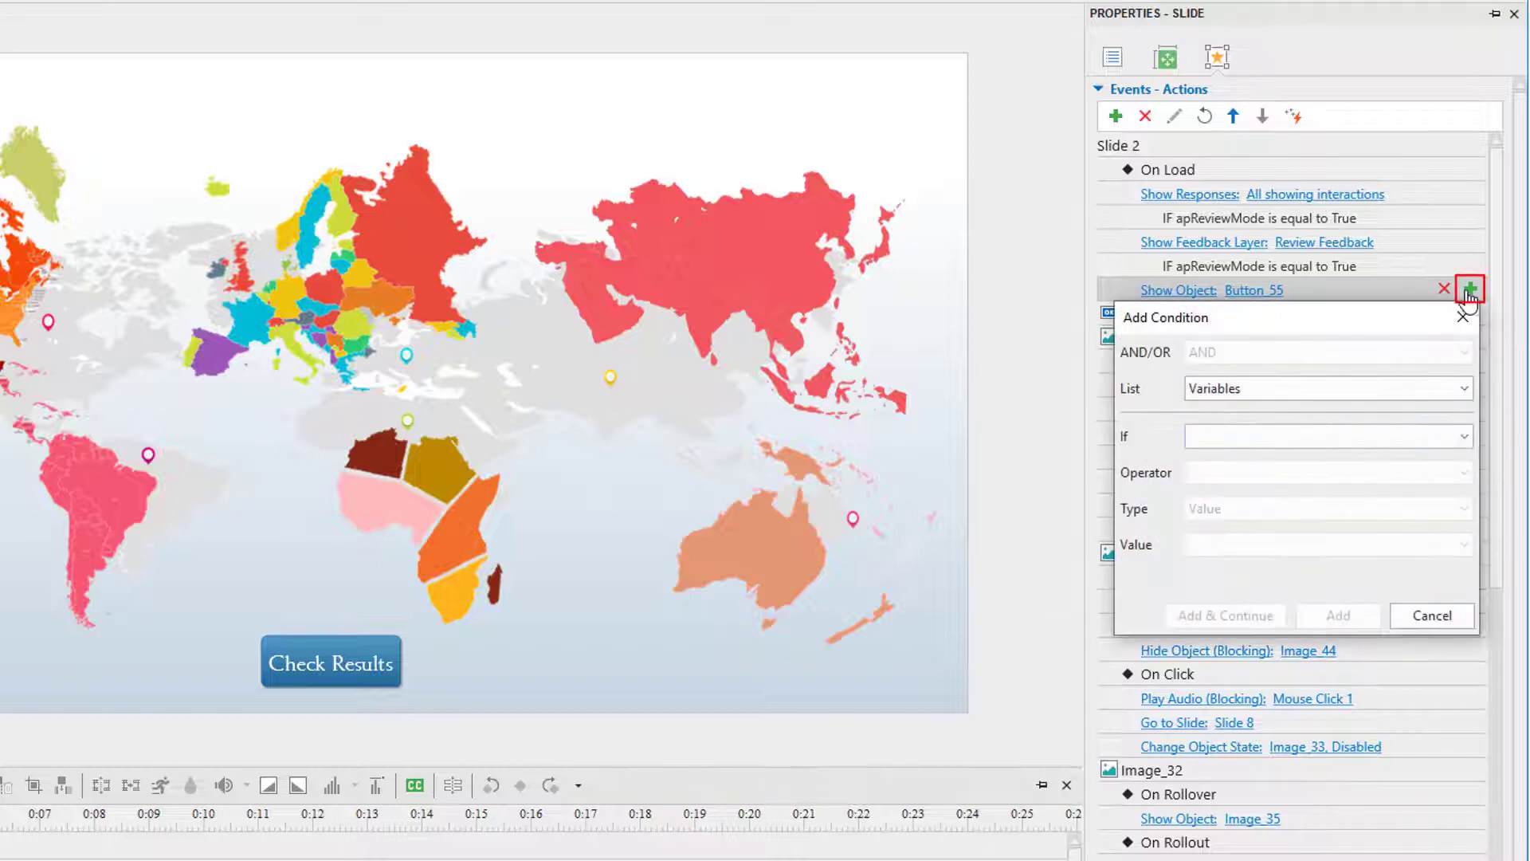
left_click(1463, 436)
scroll(1408, 532, "down", 3)
scroll(1407, 532, "down", 5)
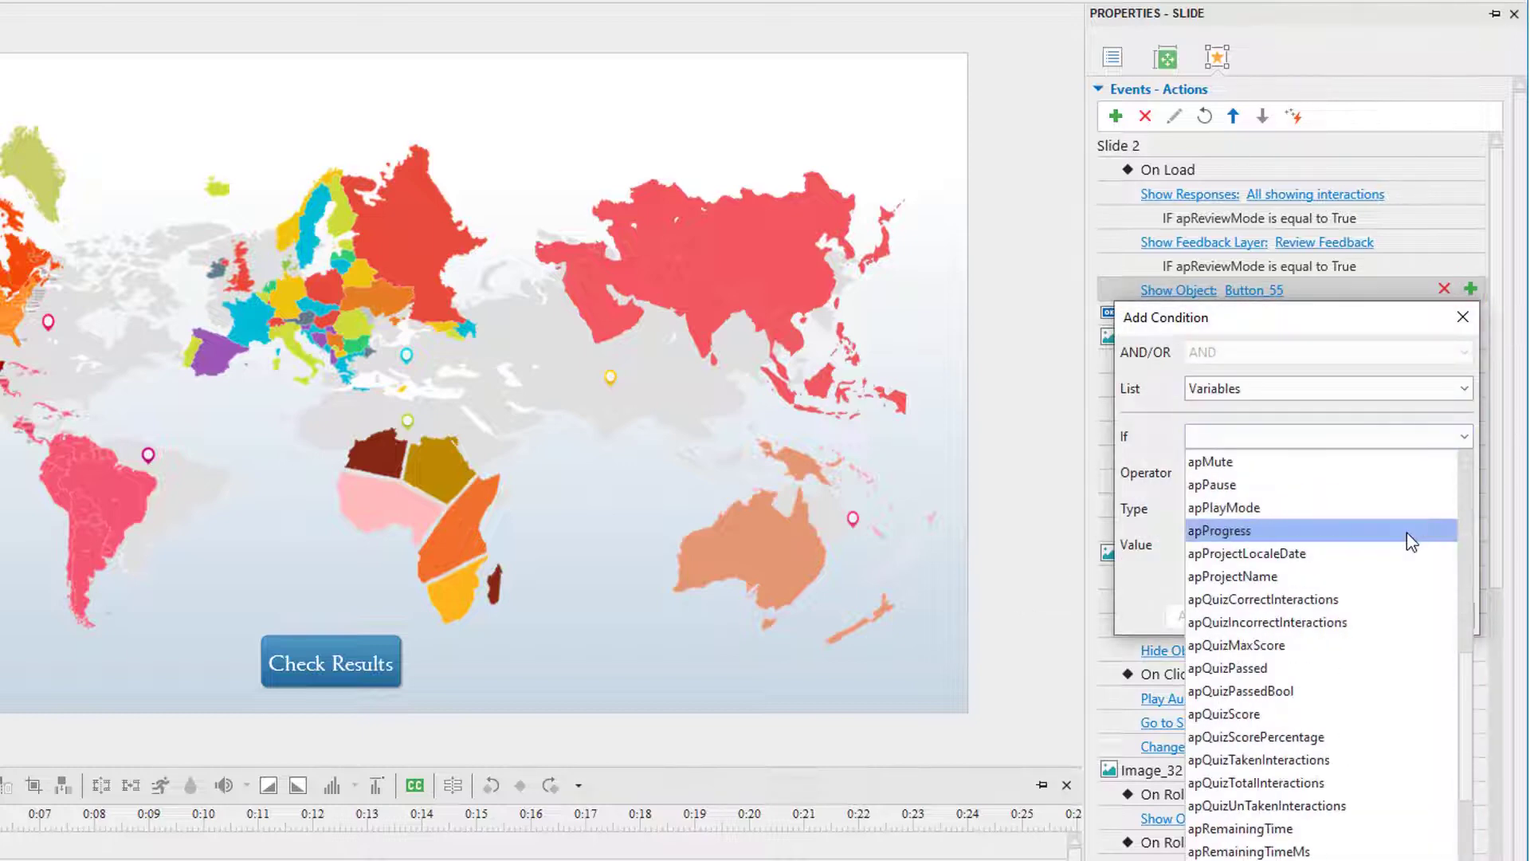
left_click(1384, 757)
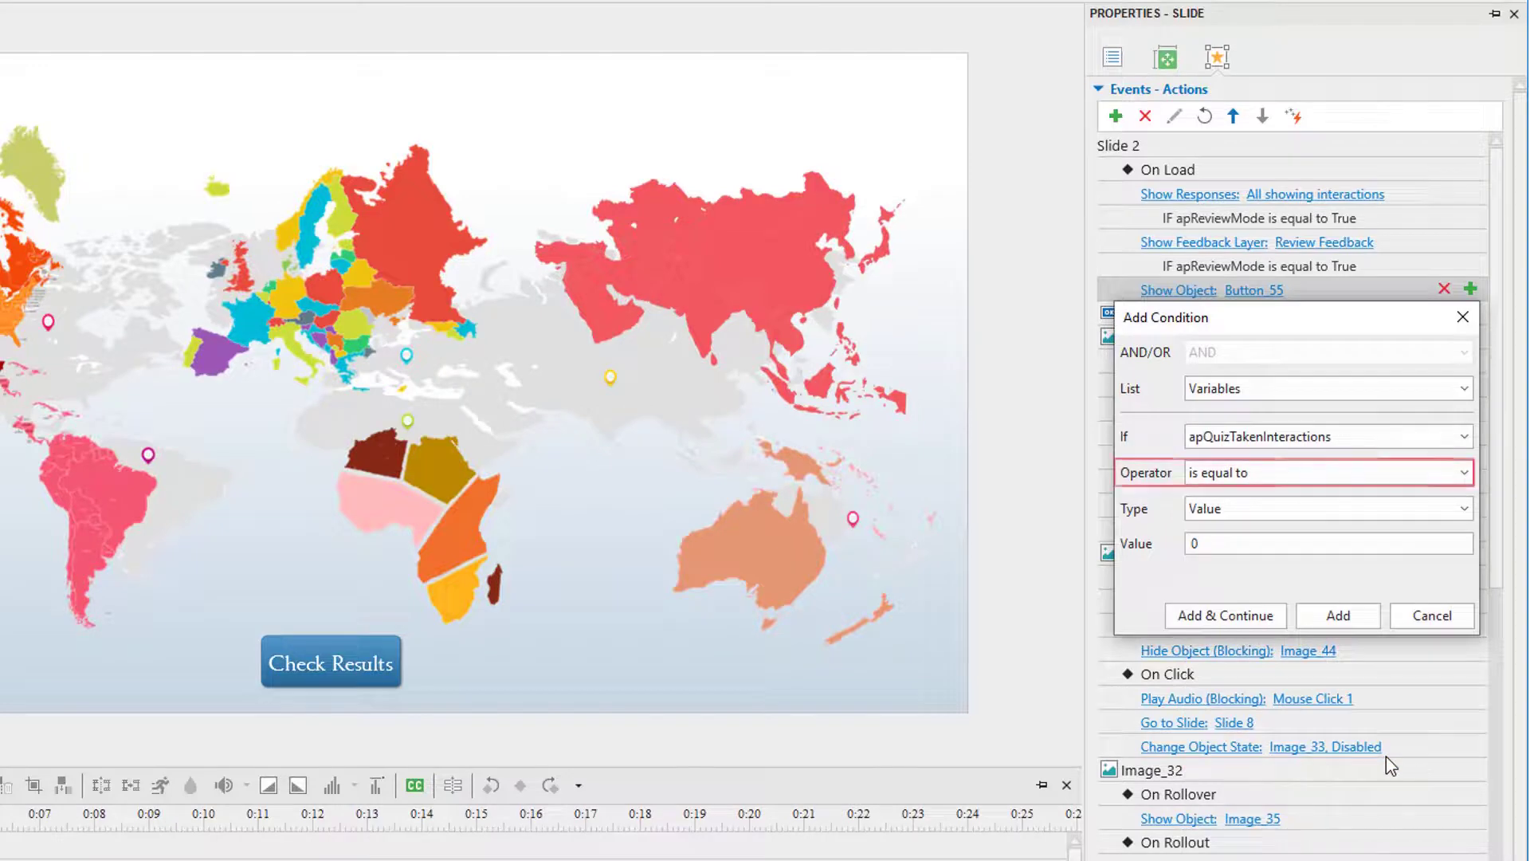
left_click(1310, 539)
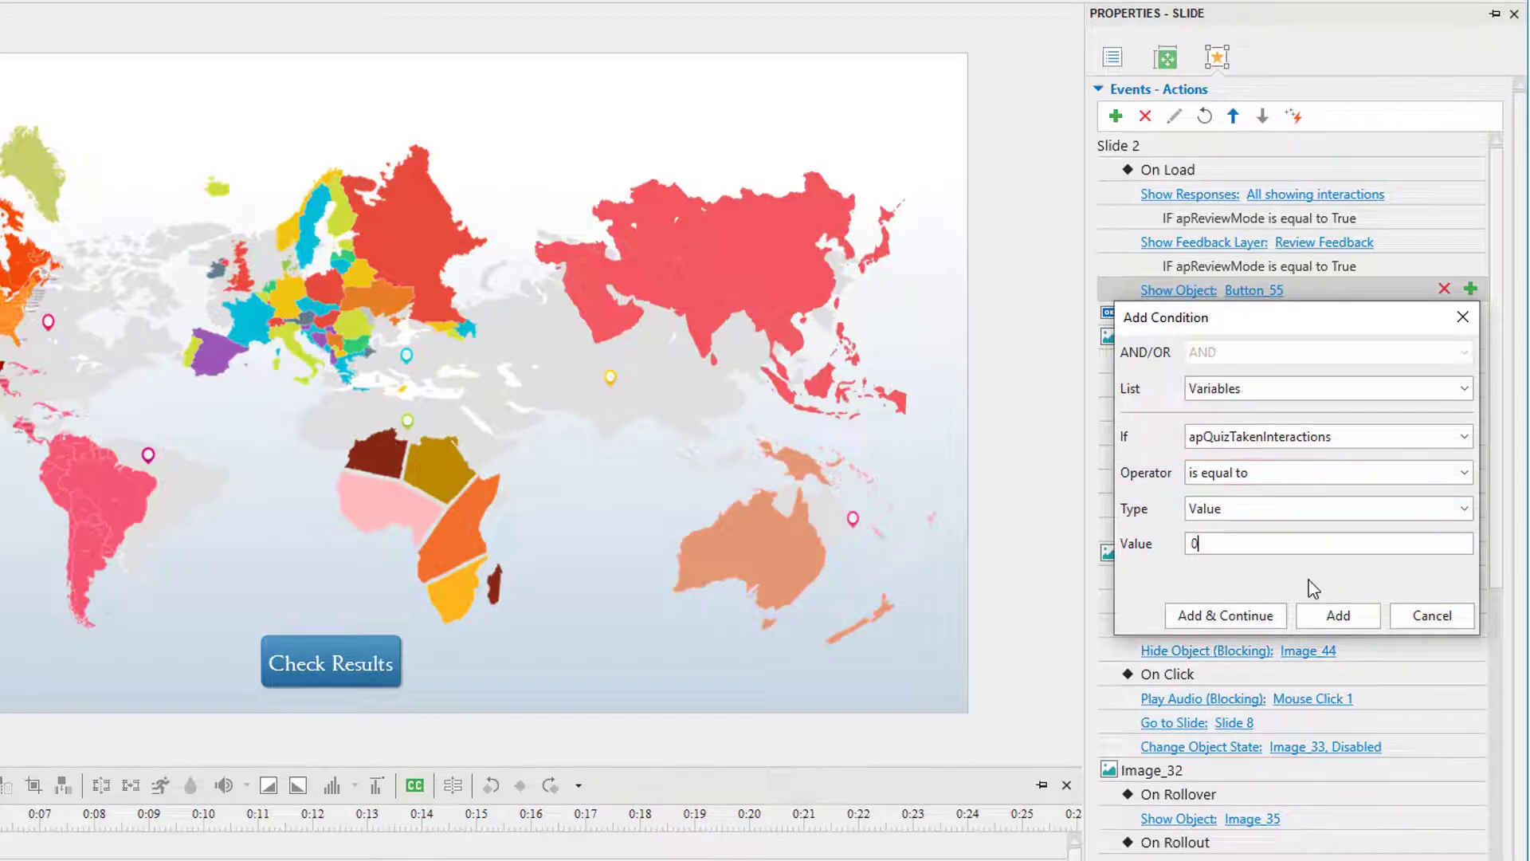
key("BackSpace")
type("6")
left_click(1347, 615)
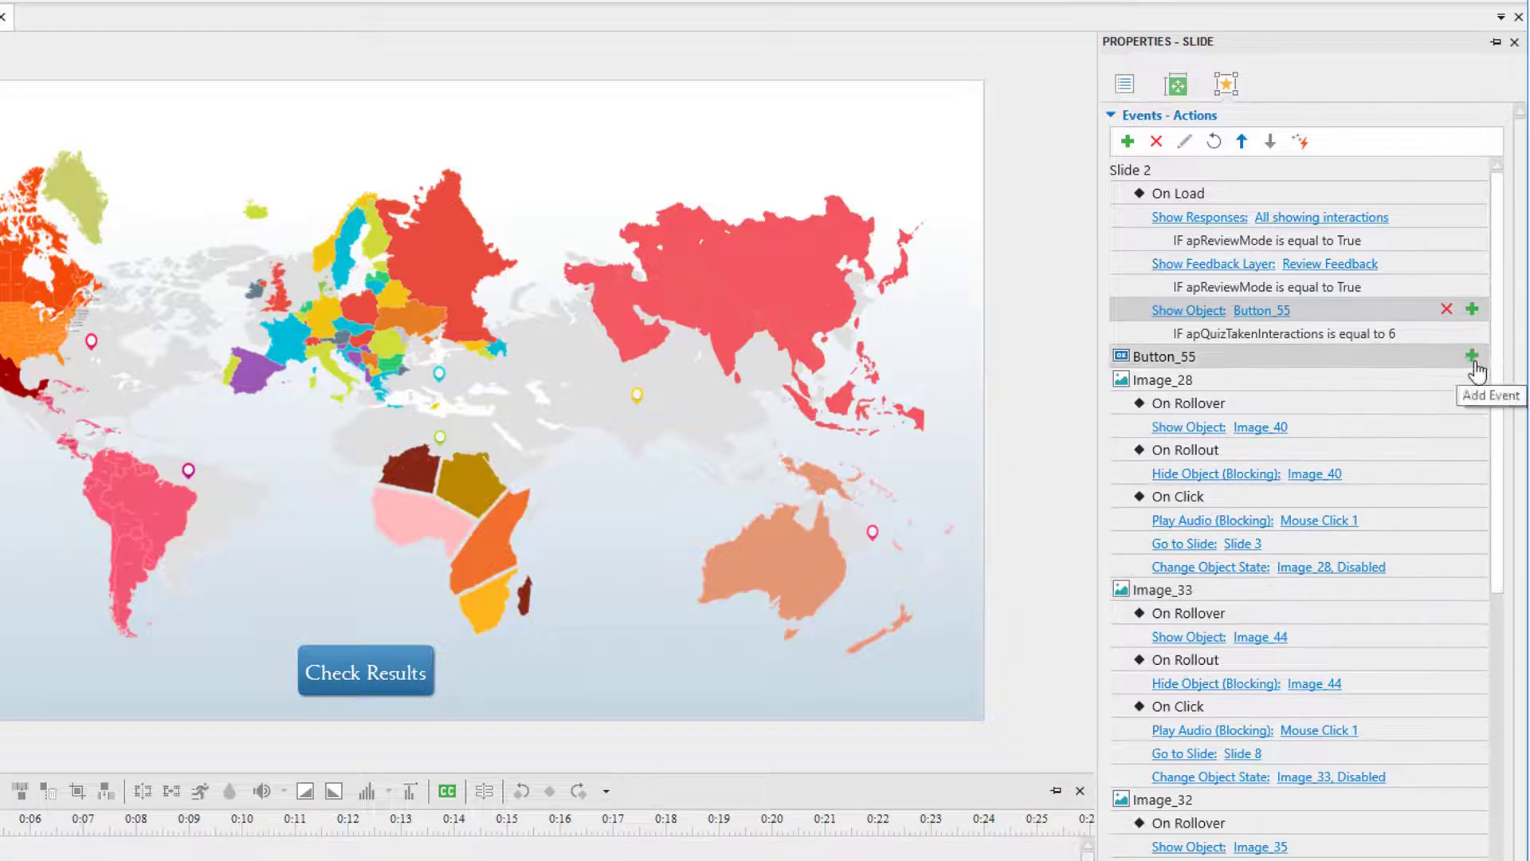
Step: Give Button_55 an On Click event that goes to the Report Slide
left_click(1472, 356)
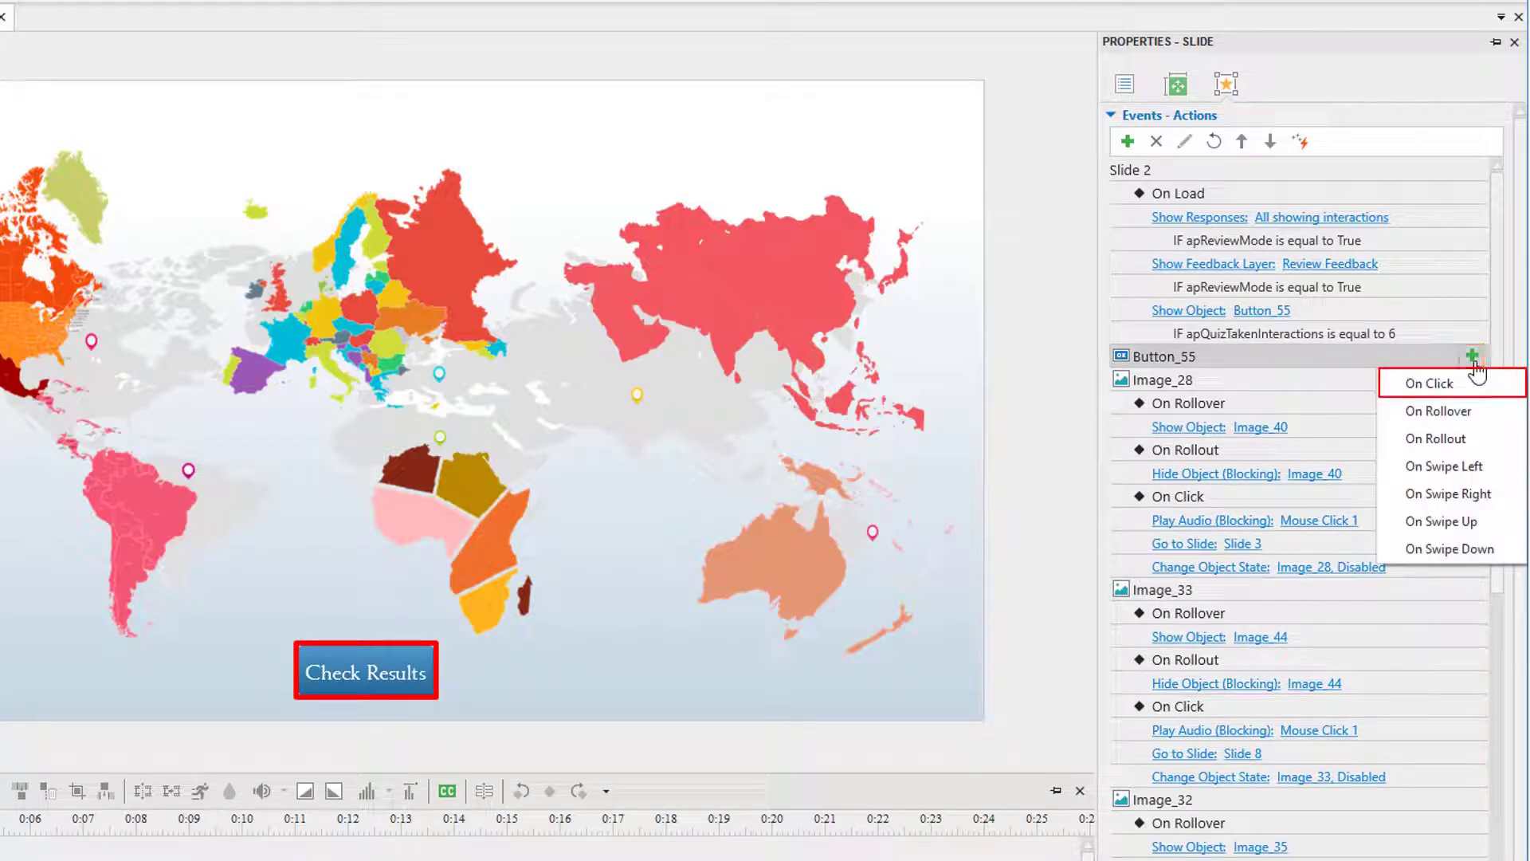
left_click(1463, 385)
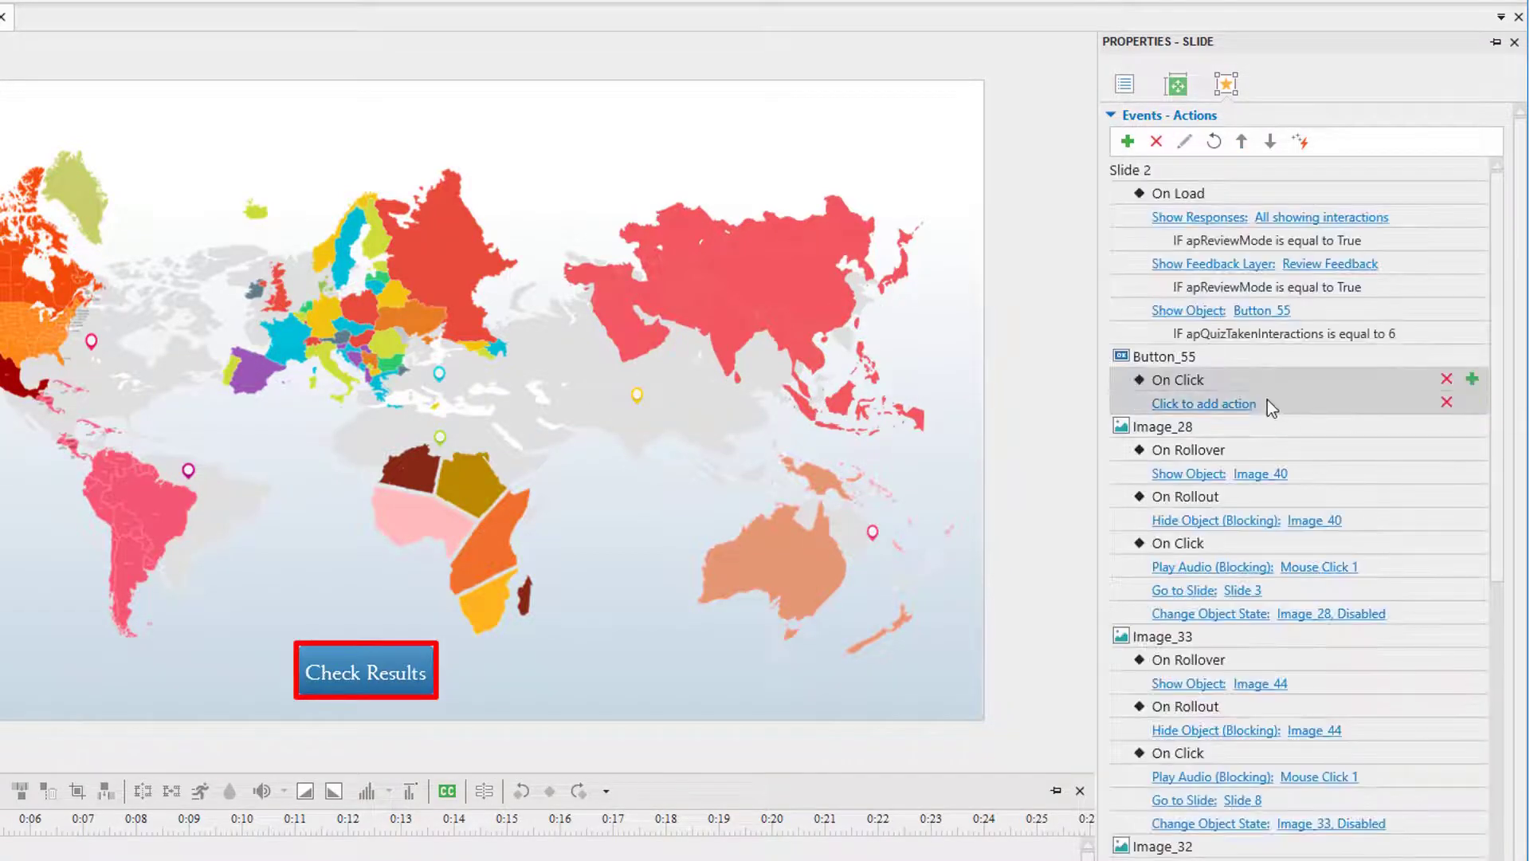
left_click(1252, 404)
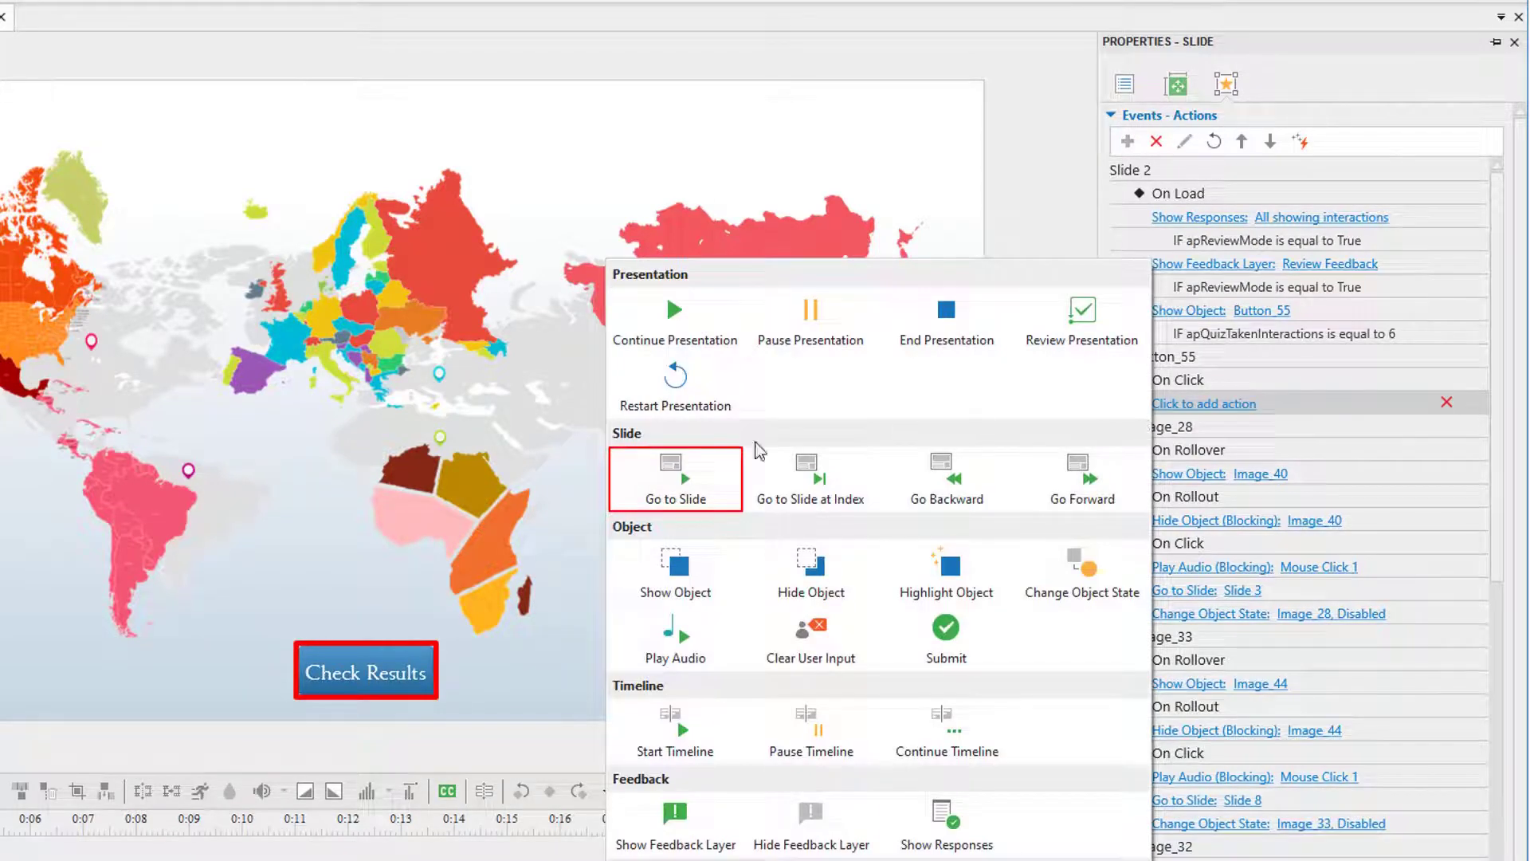
left_click(690, 470)
left_click(1249, 409)
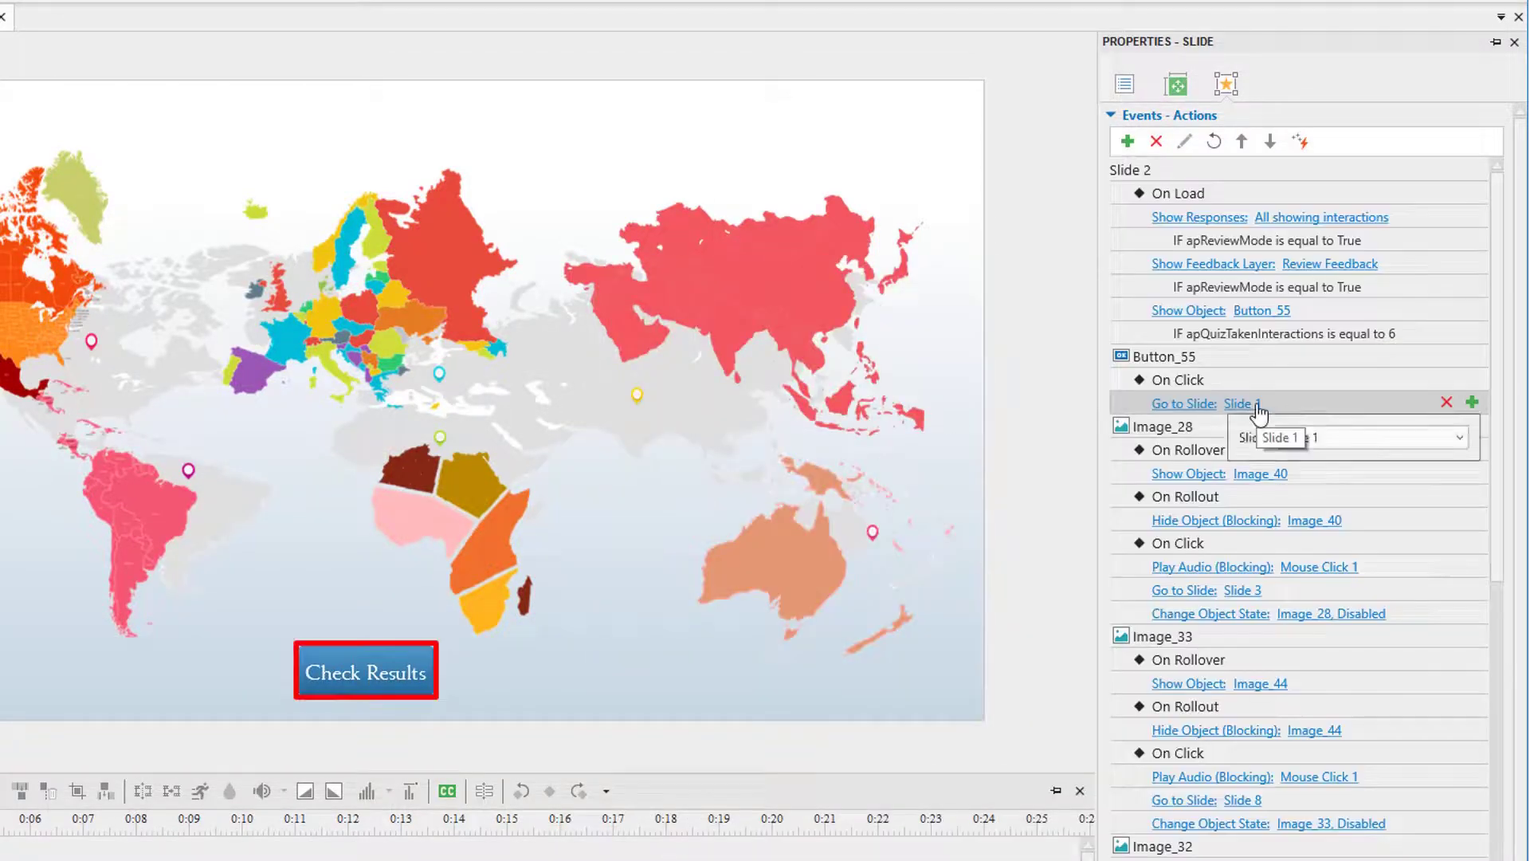
left_click(1375, 436)
left_click(1307, 636)
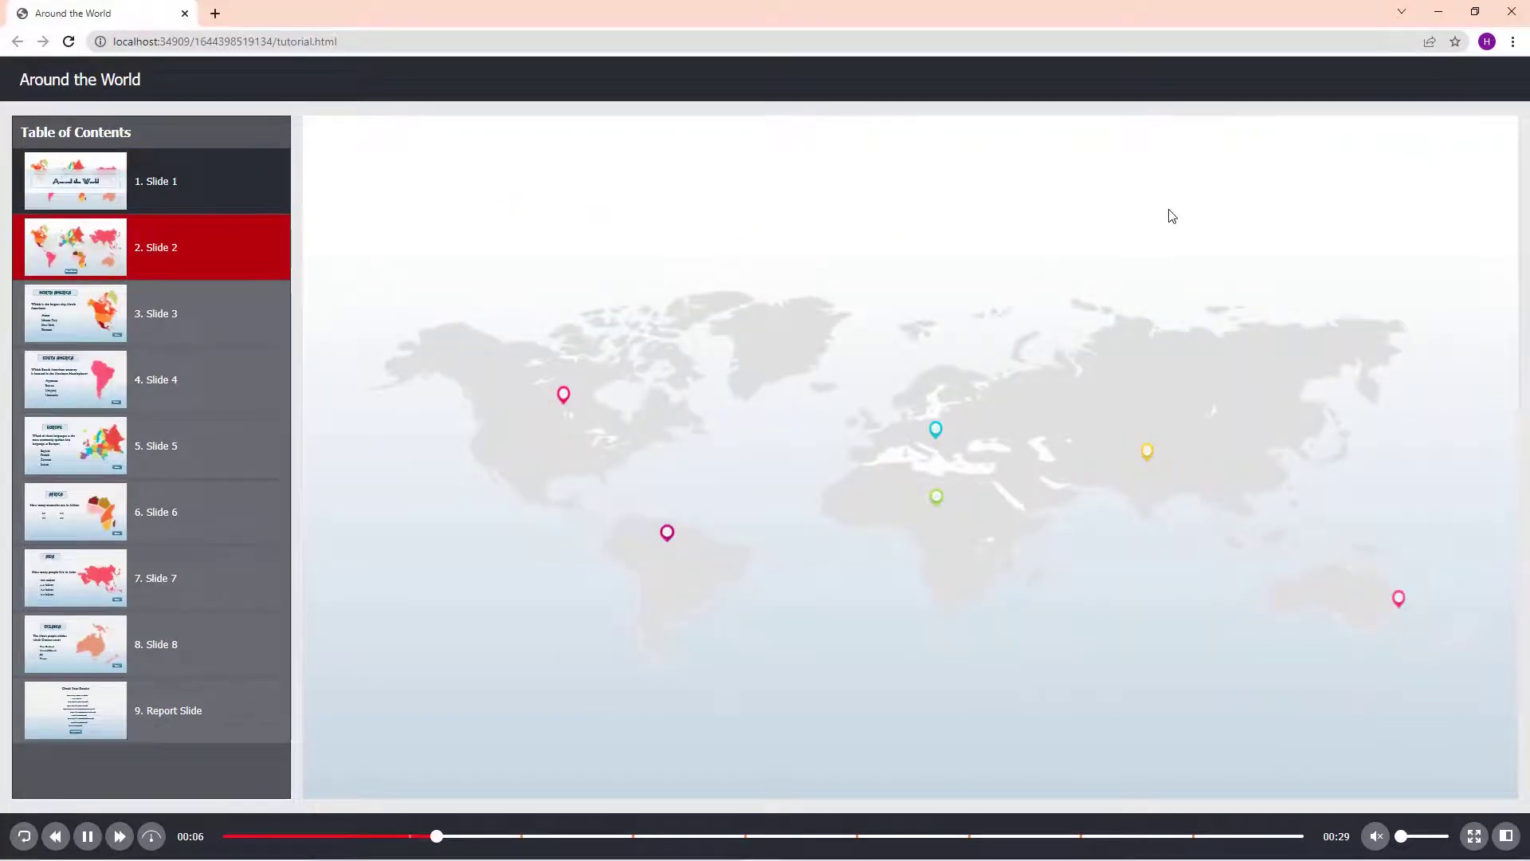
Step: Answer the Europe question with German and return to the map
left_click(941, 431)
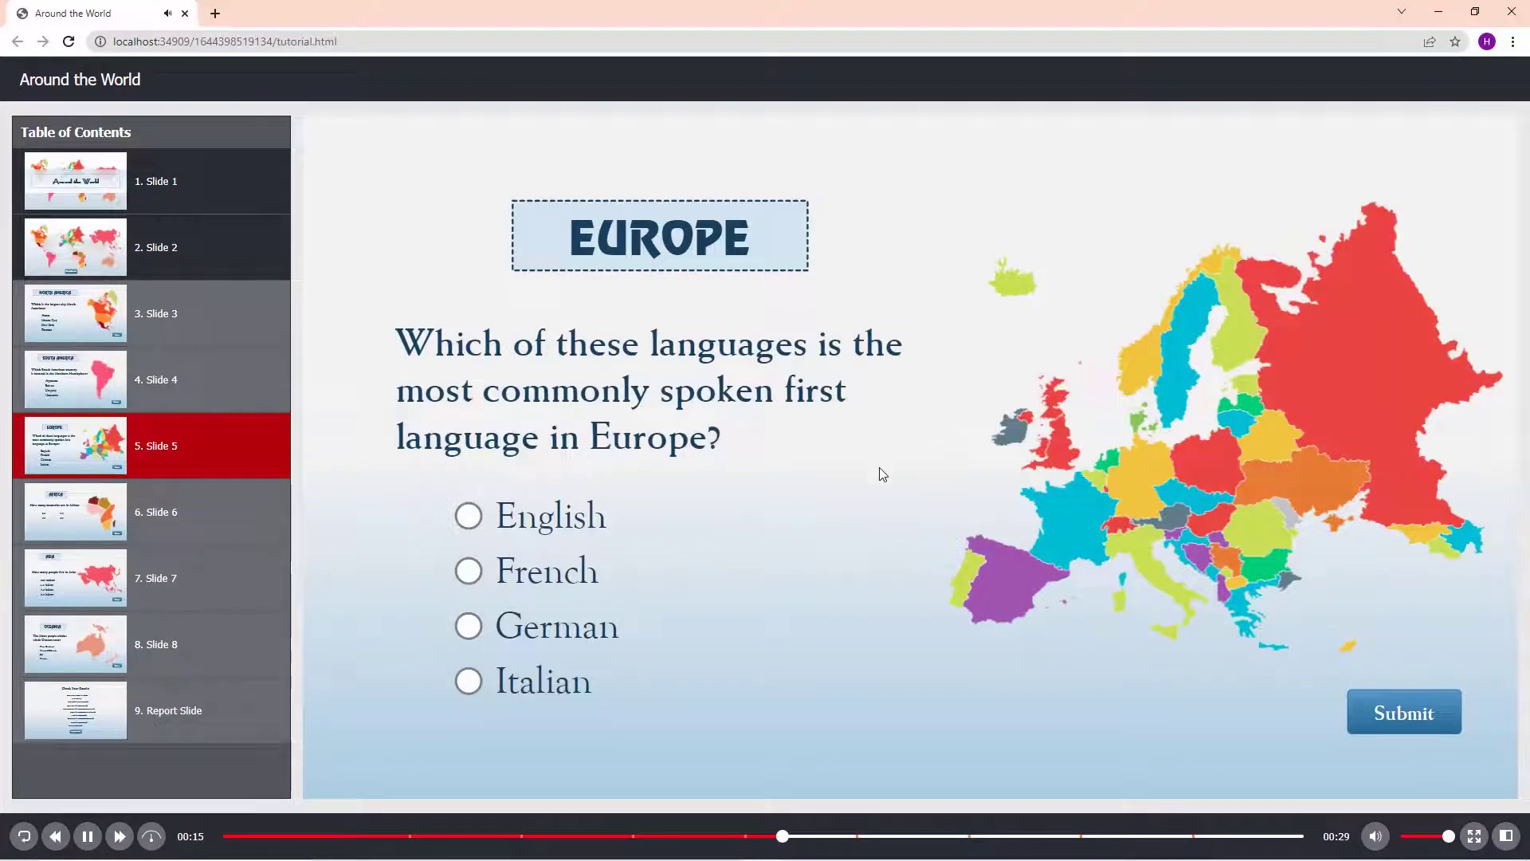
left_click(614, 627)
left_click(1444, 731)
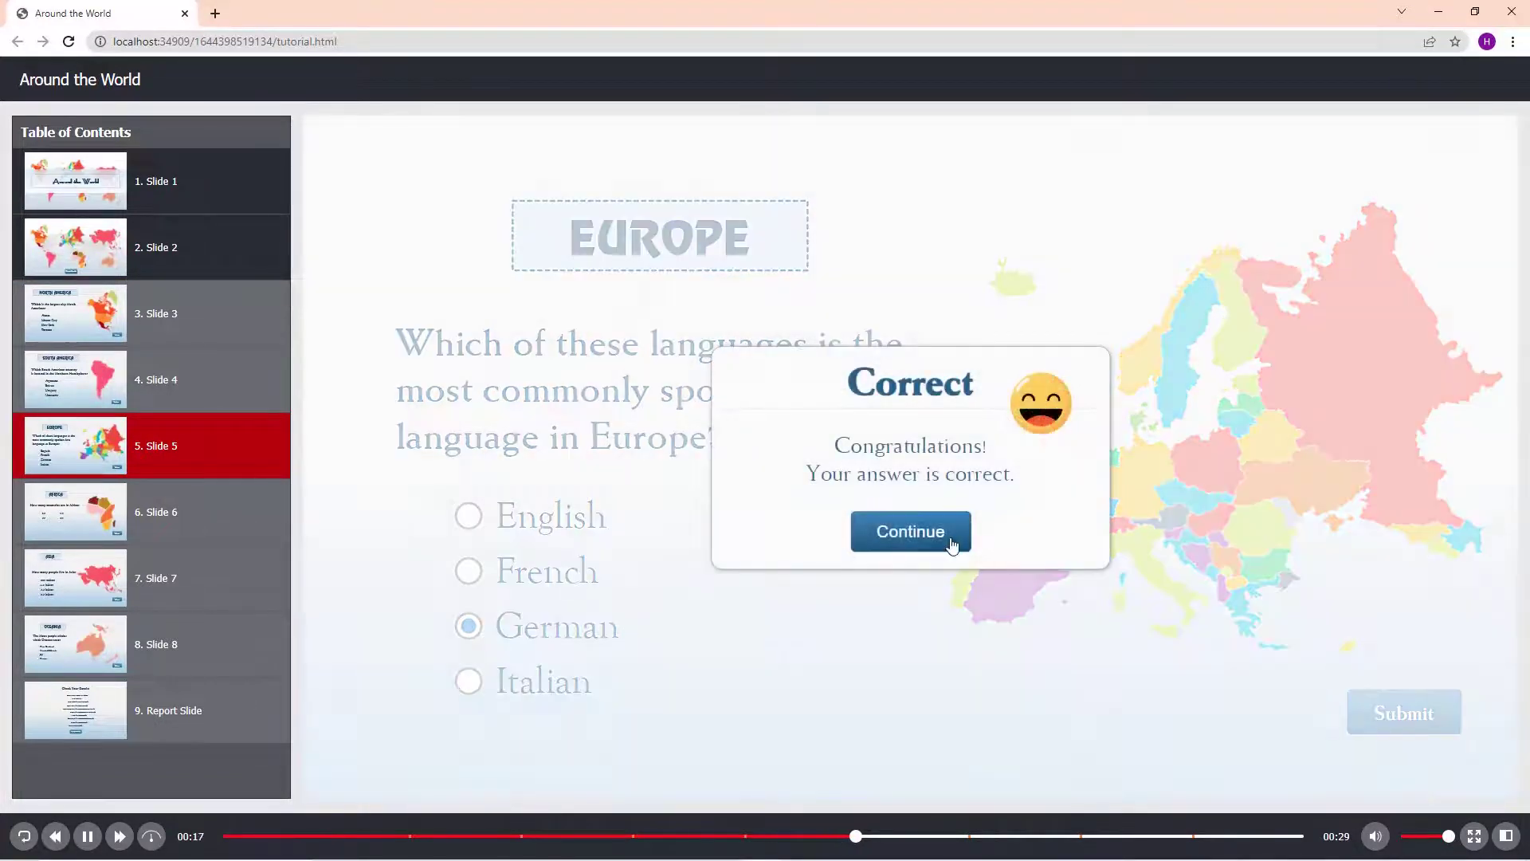
left_click(955, 536)
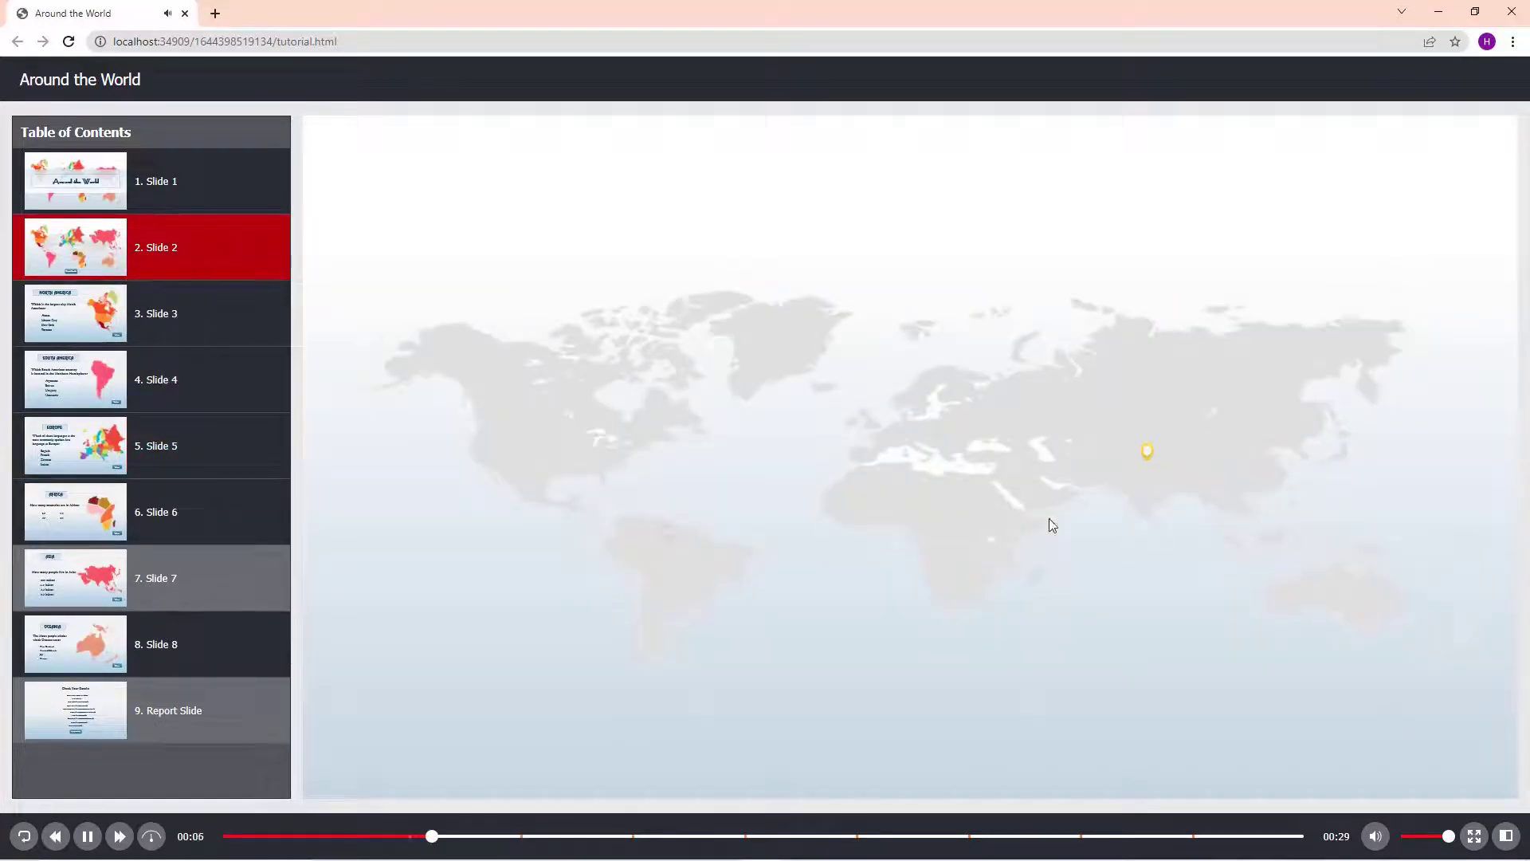
Step: Answer the Asia question with 1.3 billion, then open the results report via Check Results
left_click(1148, 456)
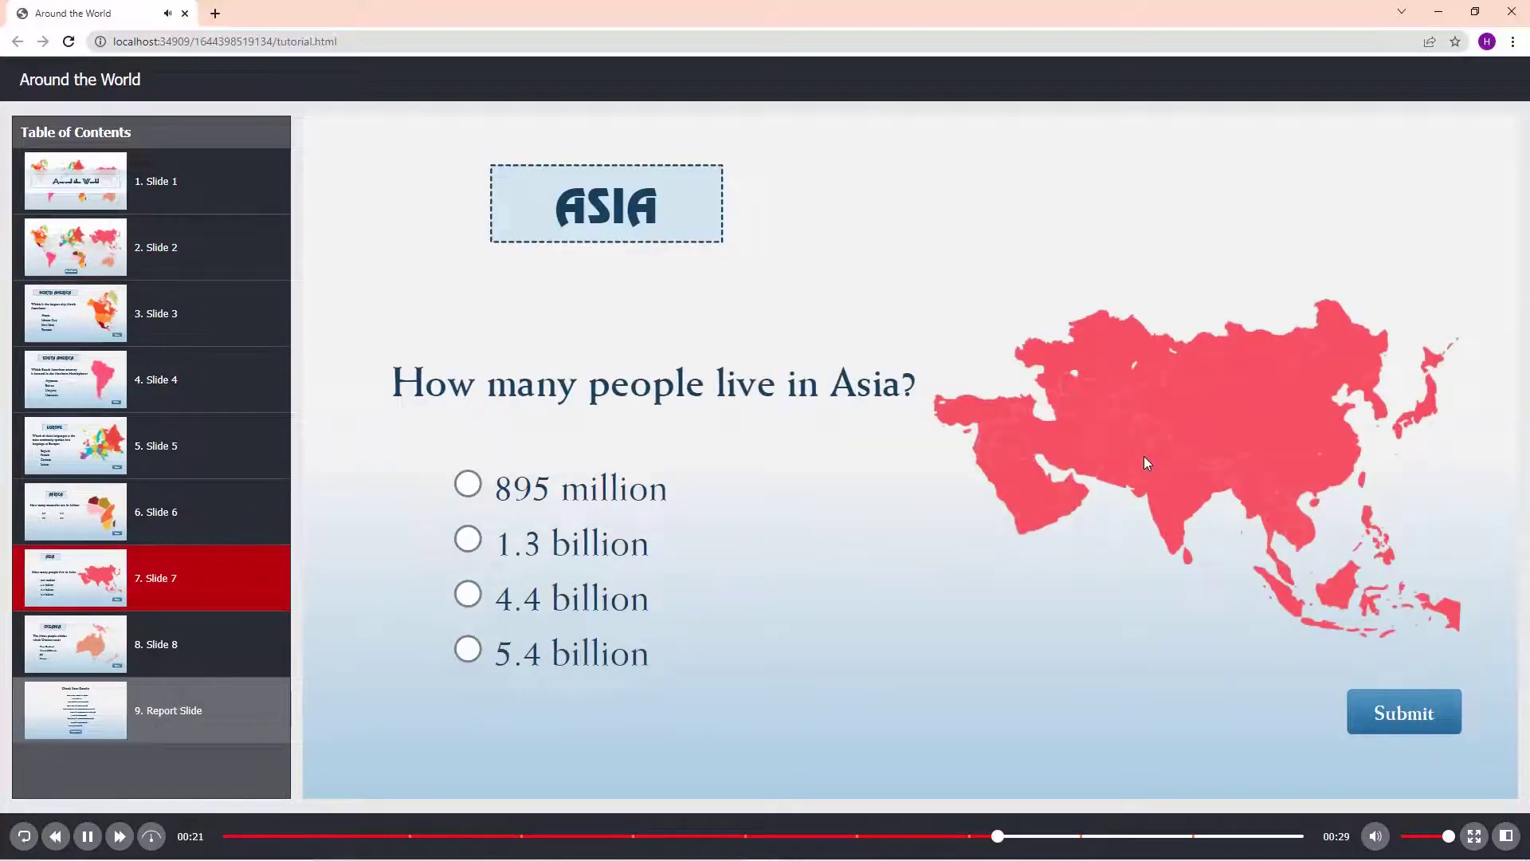
left_click(618, 553)
left_click(1436, 727)
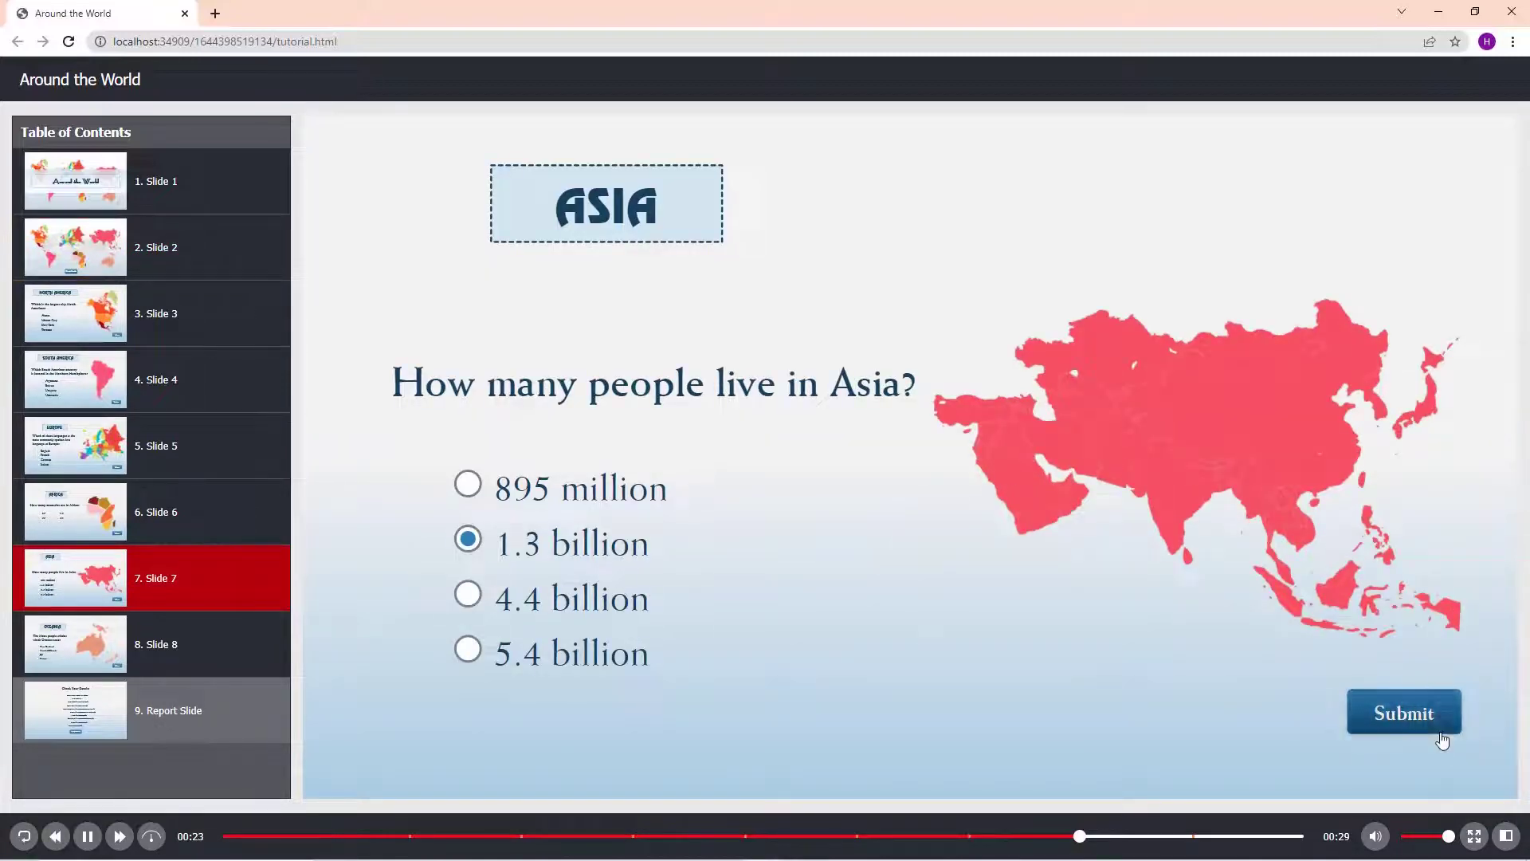
left_click(964, 555)
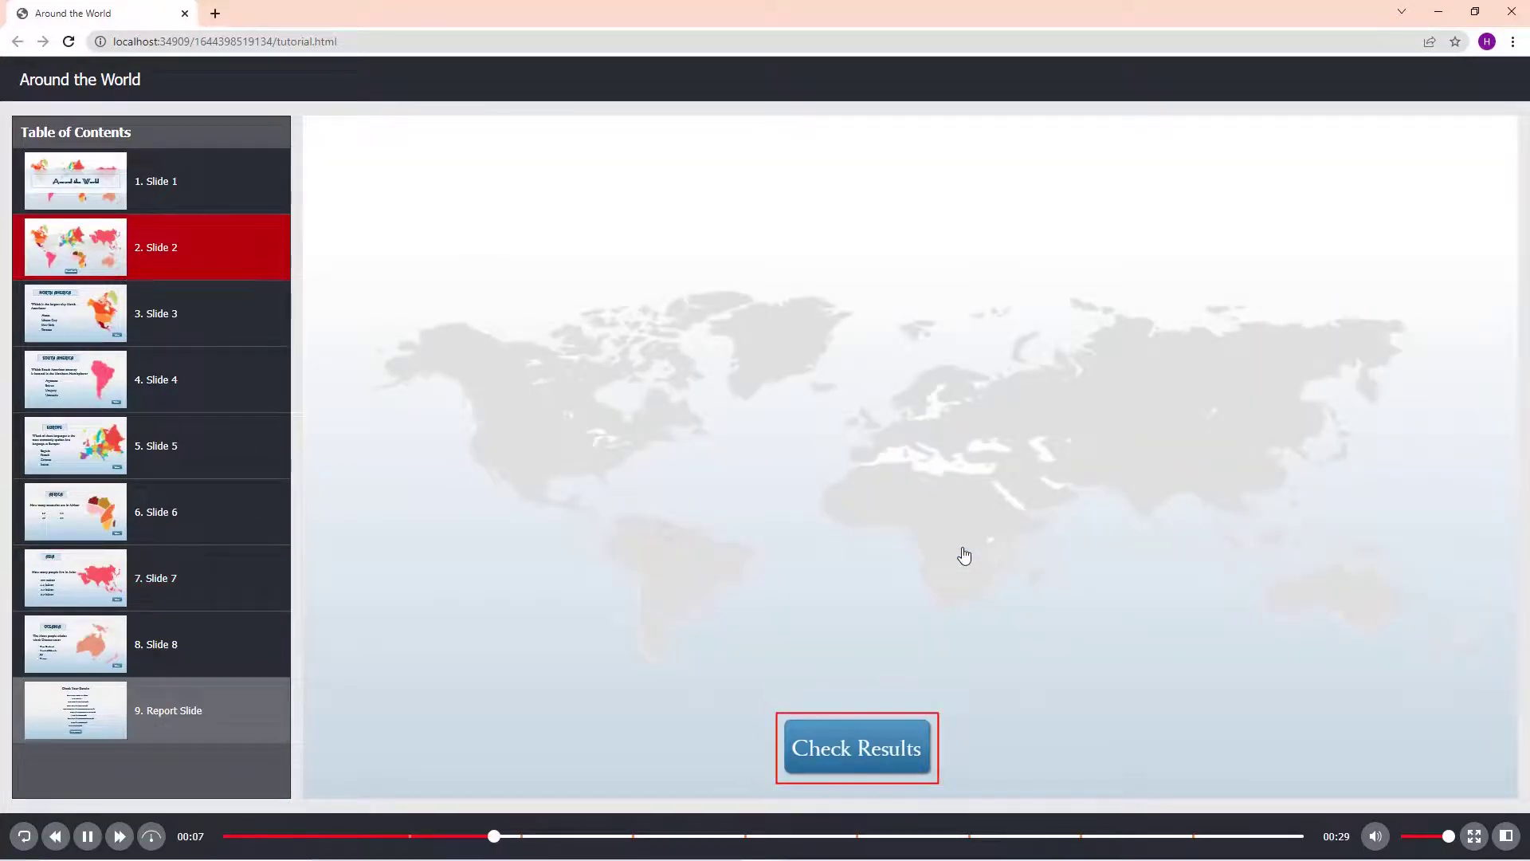
left_click(926, 763)
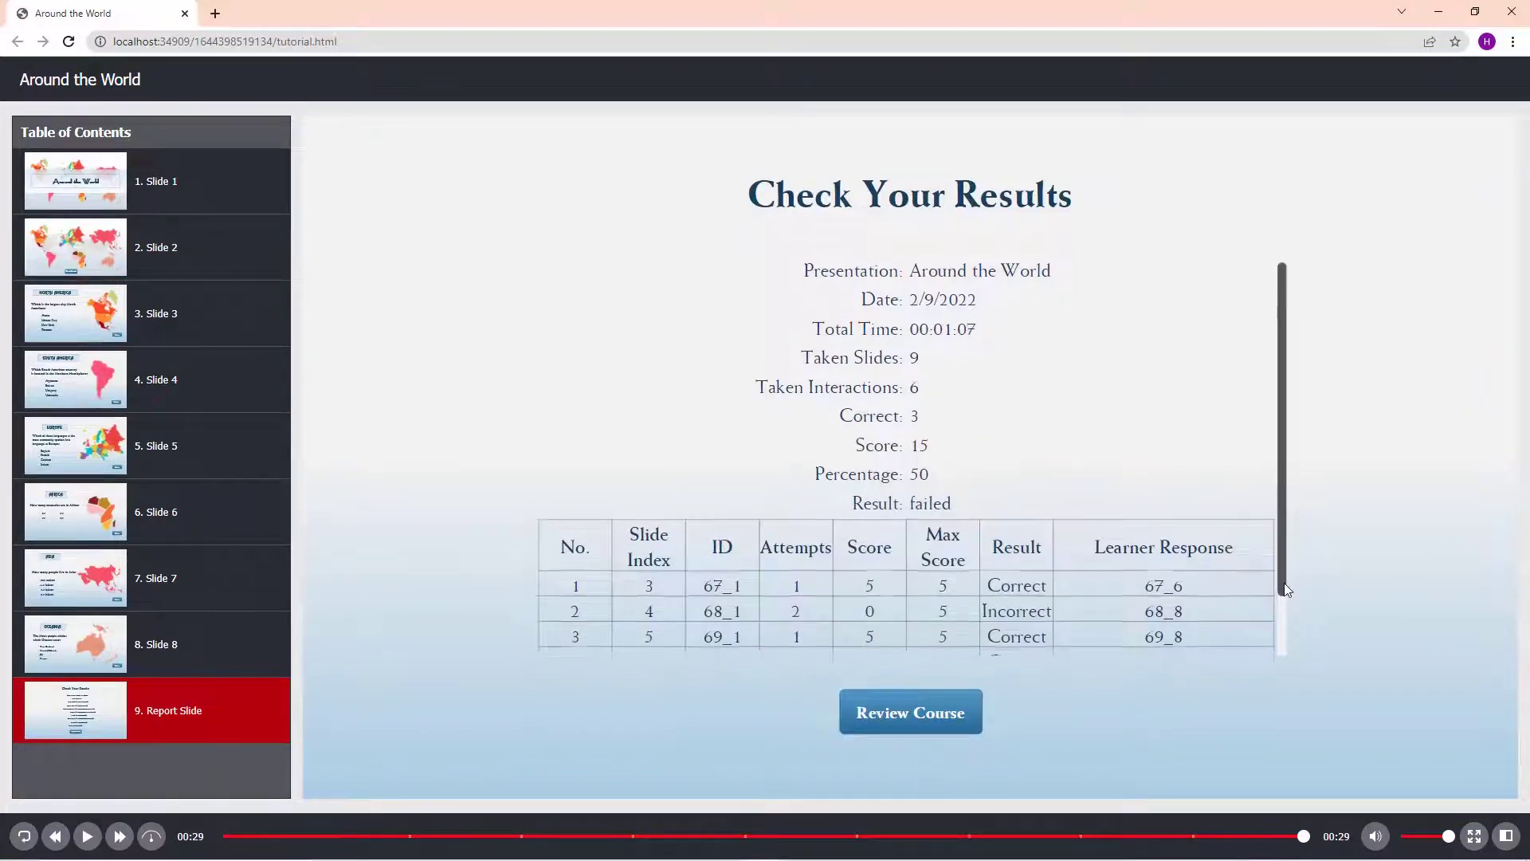
mouse_move(1284, 581)
left_mouse_down()
mouse_move(1277, 660)
mouse_move(1335, 555)
left_mouse_up()
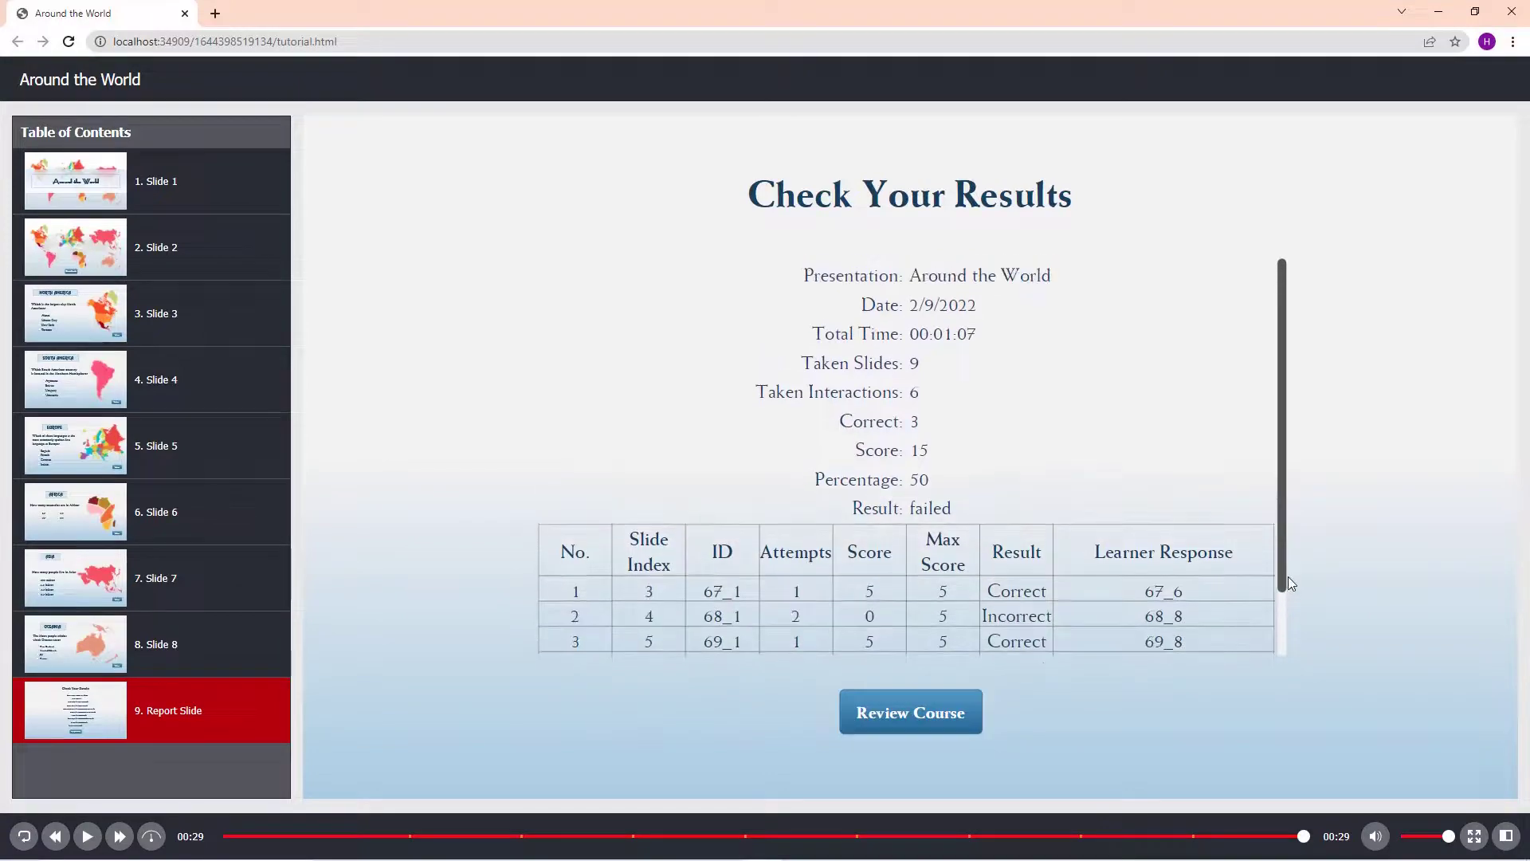